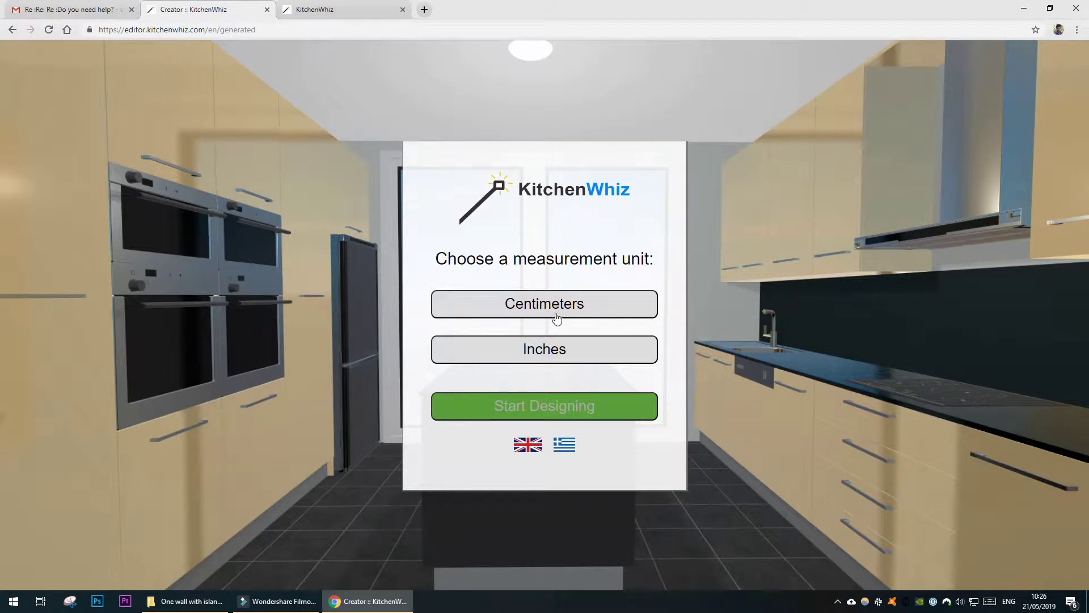
Step: Start the design in centimetres and enlarge the rectangular room to about 682 by 424 cm
{"action": "left_click", "coordinate": [556, 316]}
{"action": "left_click", "coordinate": [539, 417]}
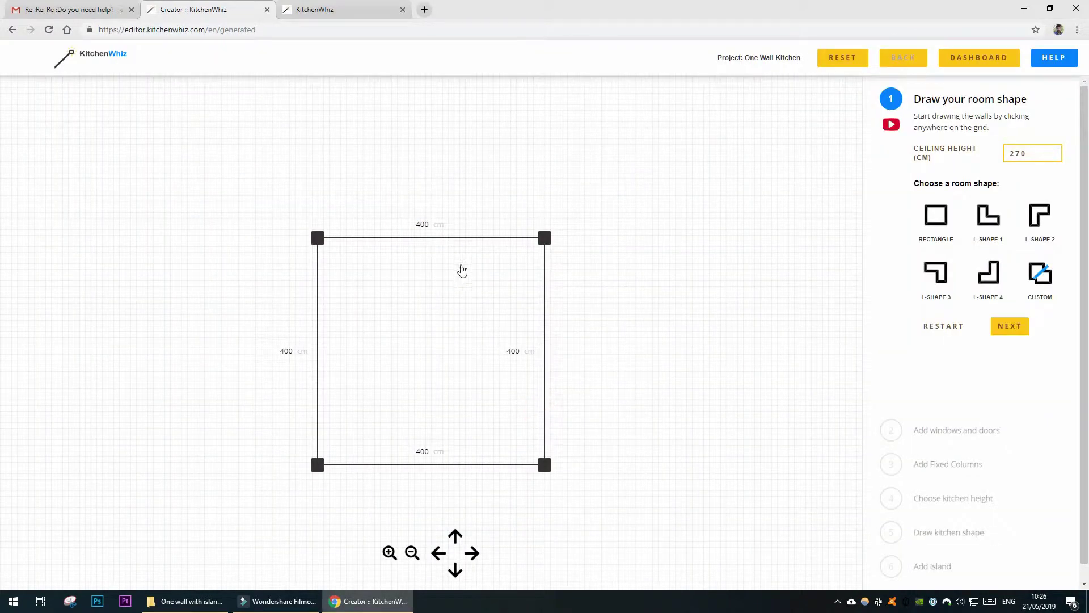
{"action": "left_click_drag", "start_coordinate": [549, 240], "coordinate": [705, 224]}
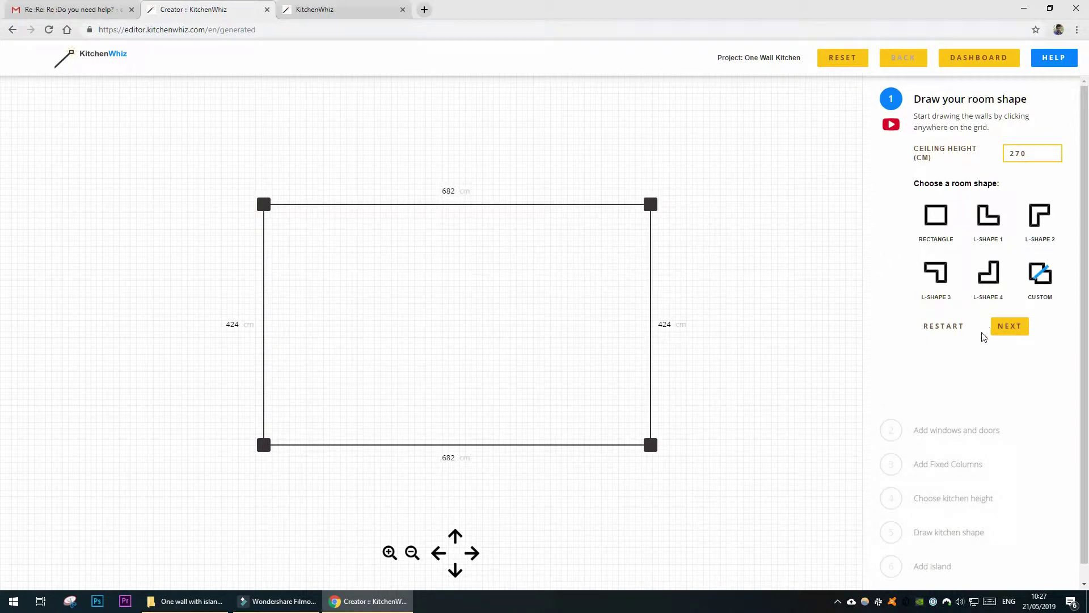
{"action": "left_click", "coordinate": [1012, 329]}
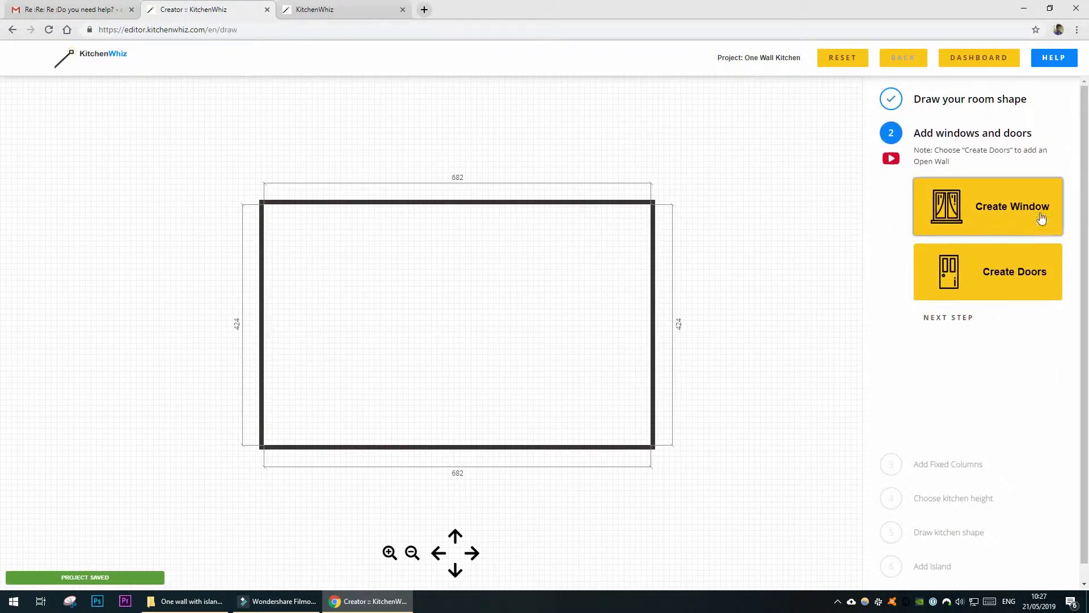
Step: Skip windows and doors, and place a 10 × 60 cm fixed column in the room's upper-right corner
{"action": "left_click", "coordinate": [928, 319]}
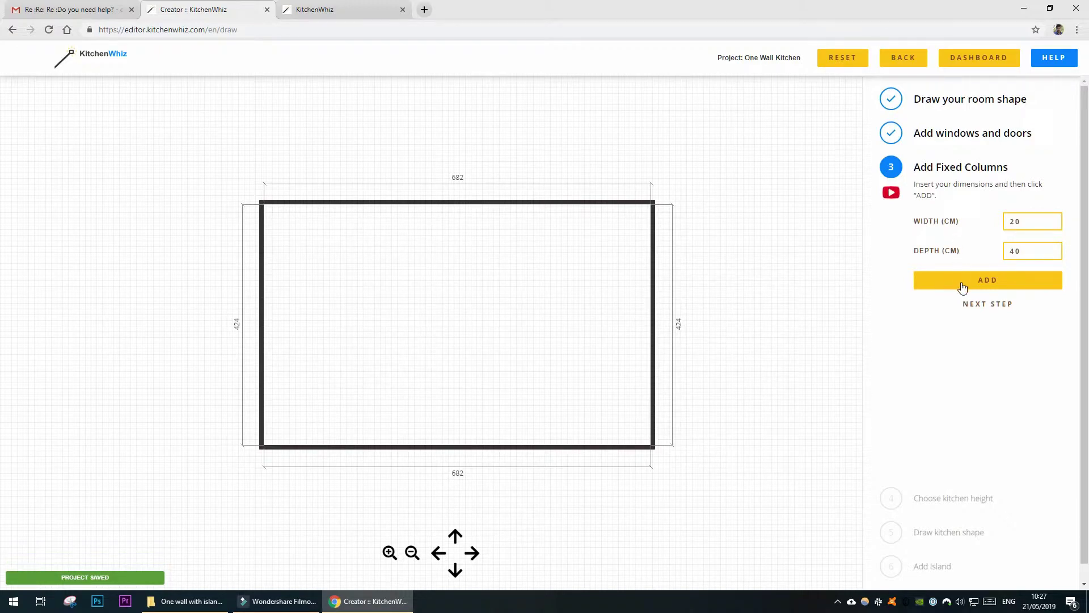
{"action": "double_click", "coordinate": [1016, 228]}
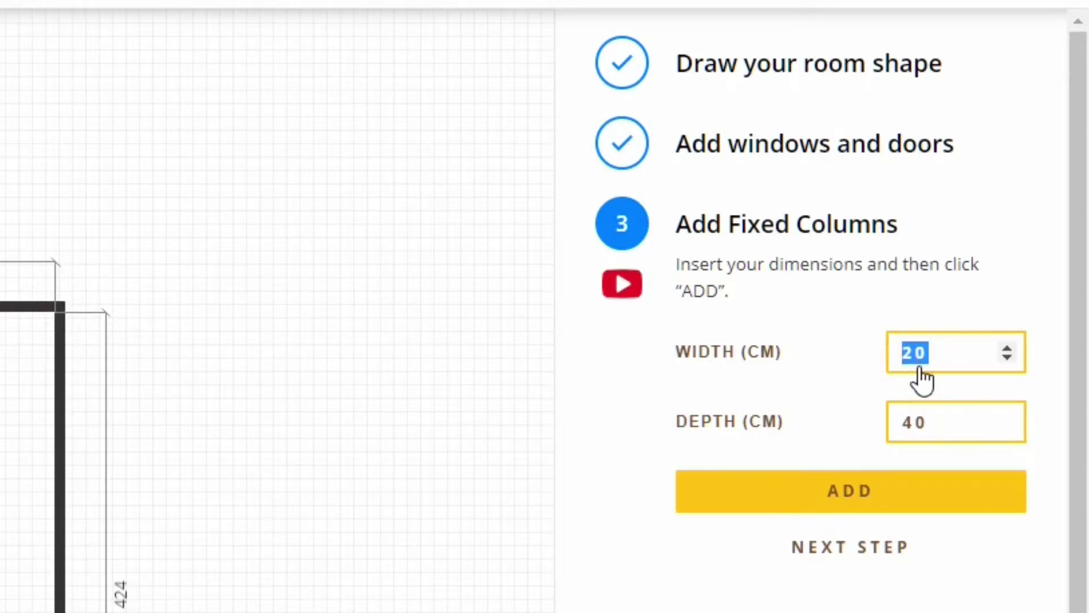
{"action": "type", "text": "10"}
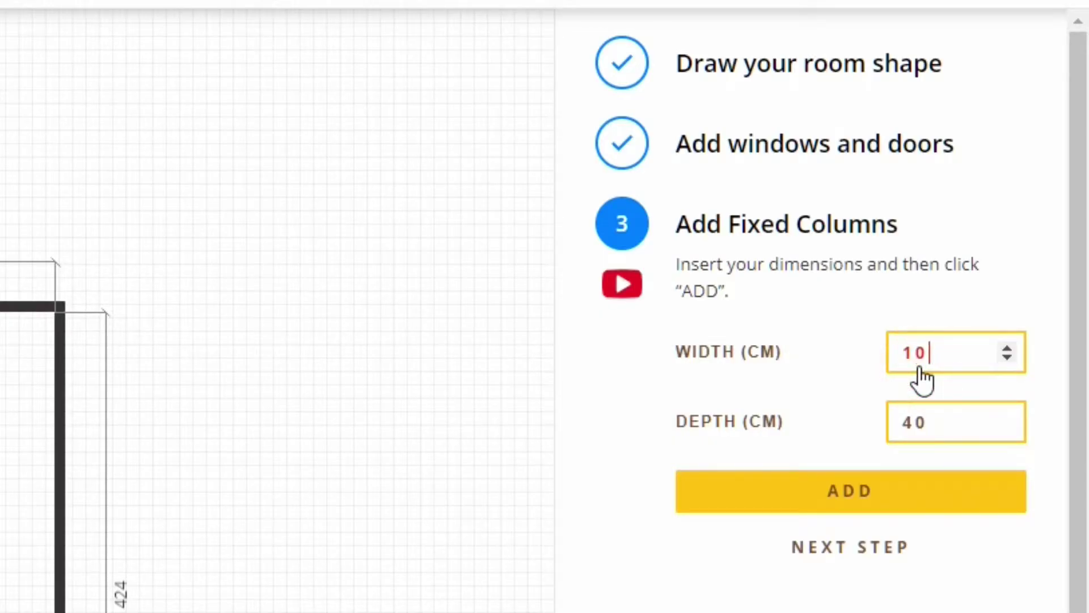
{"action": "double_click", "coordinate": [922, 435]}
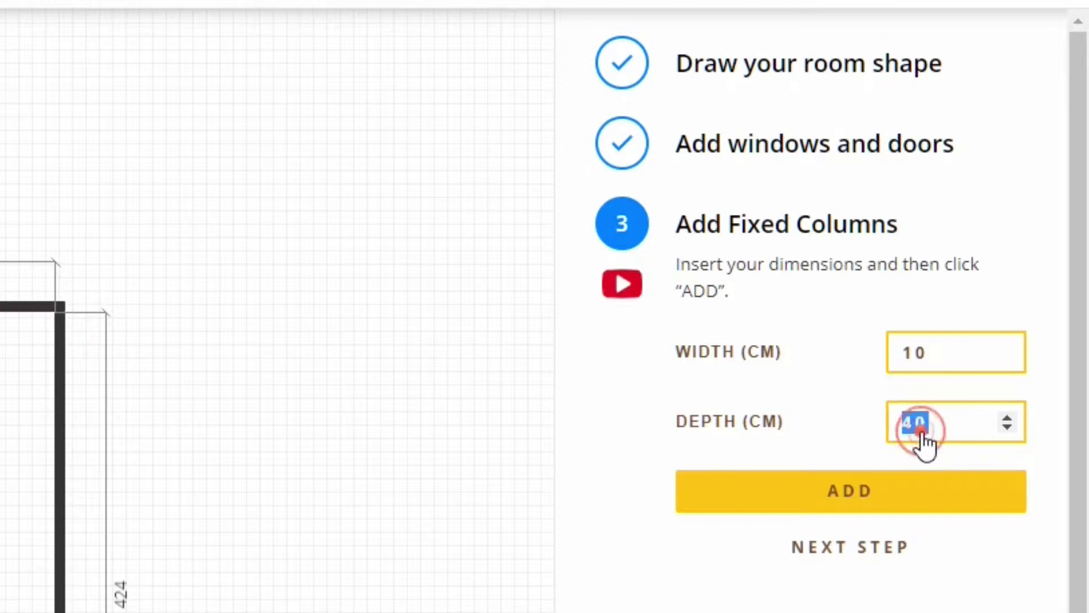
{"action": "type", "text": "6"}
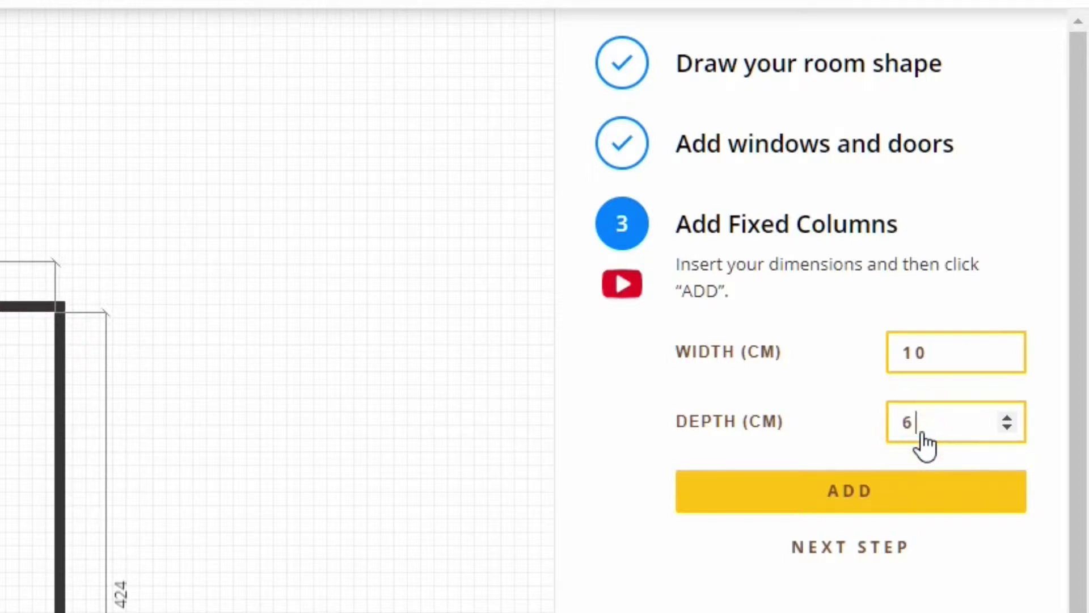
{"action": "left_click", "coordinate": [848, 499]}
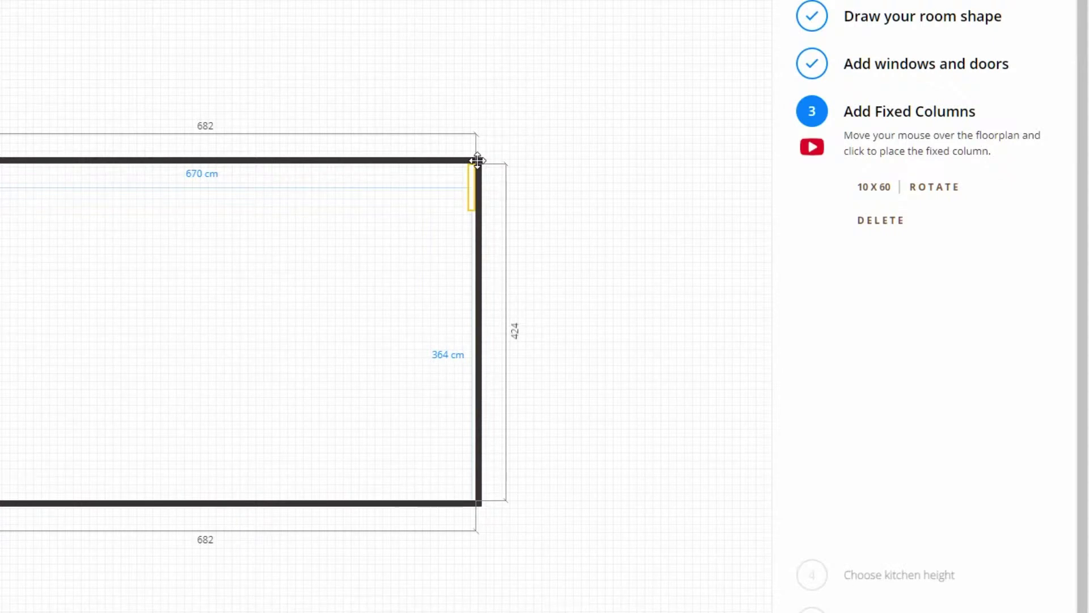
{"action": "left_click", "coordinate": [477, 160]}
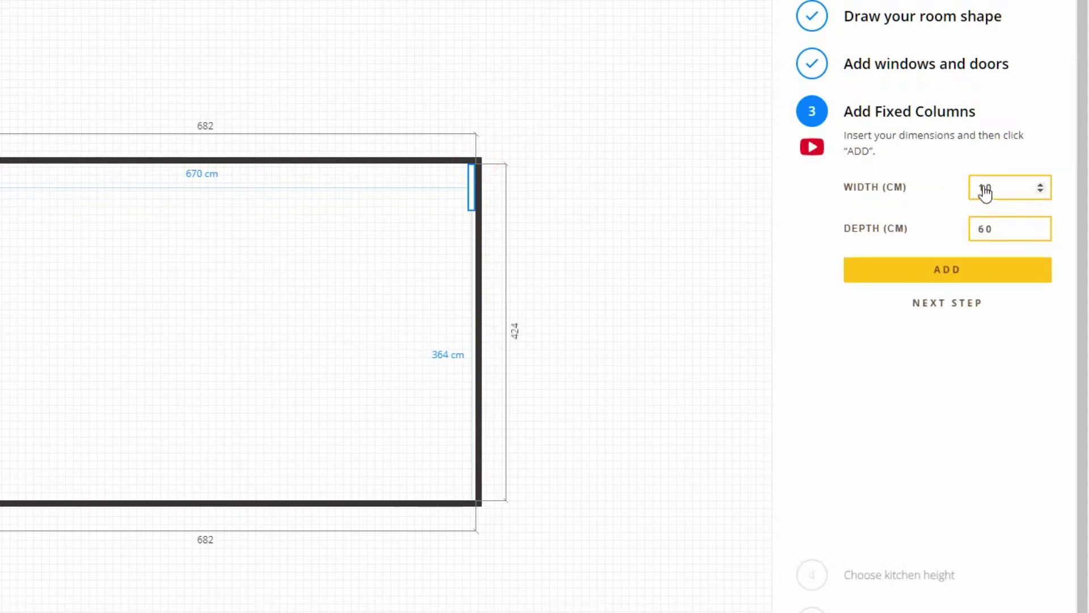
{"action": "left_click", "coordinate": [448, 203]}
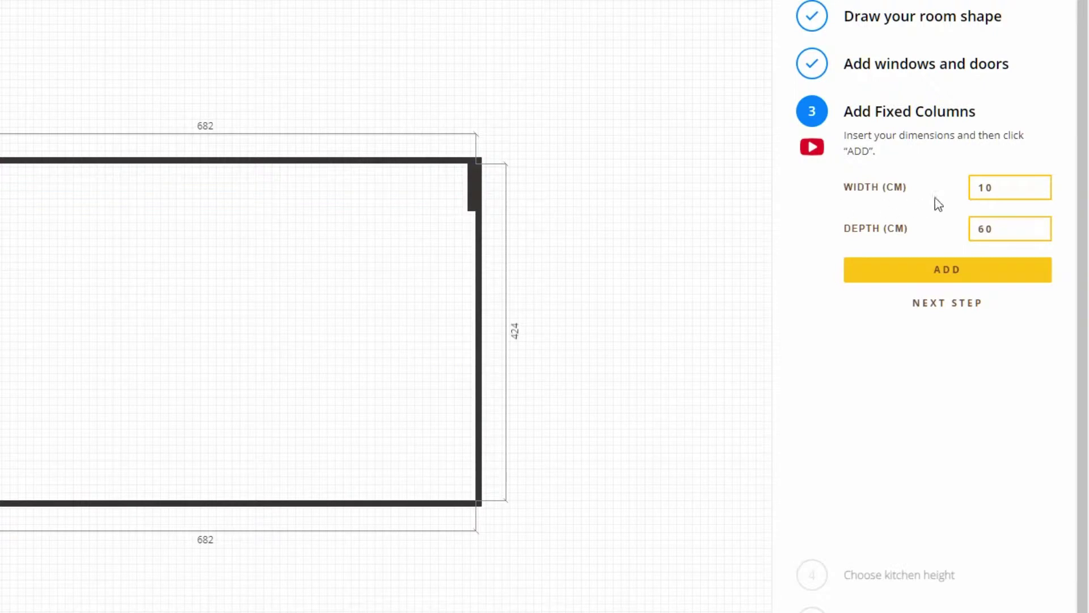
Step: Place another 10 × 60 cm column on the upper wall about 266 cm from the corner column, and accept the standard 215 cm kitchen height
{"action": "left_click", "coordinate": [936, 274]}
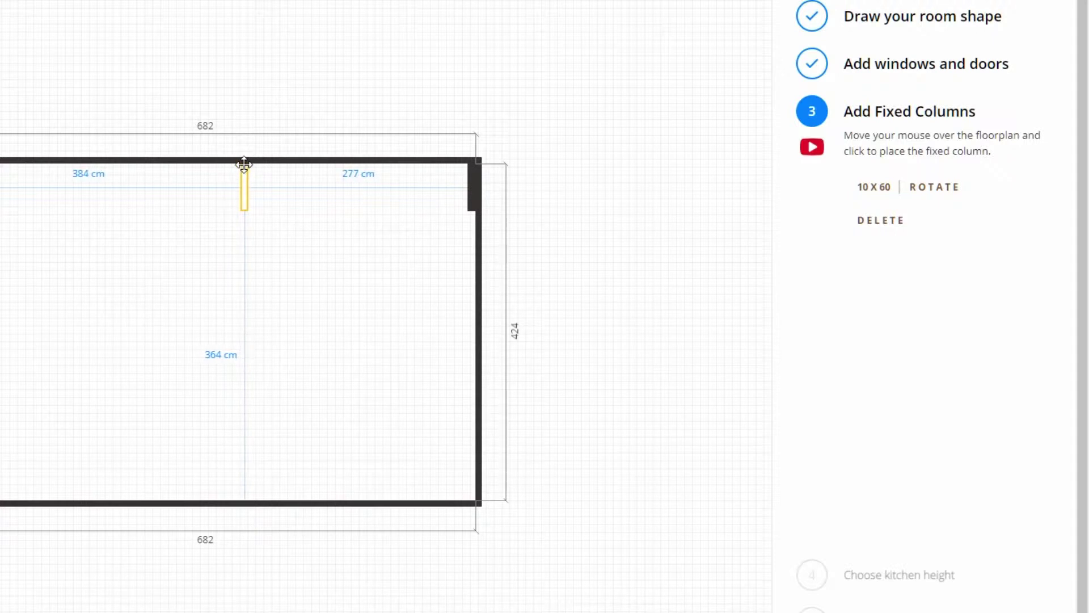
{"action": "left_click", "coordinate": [253, 163]}
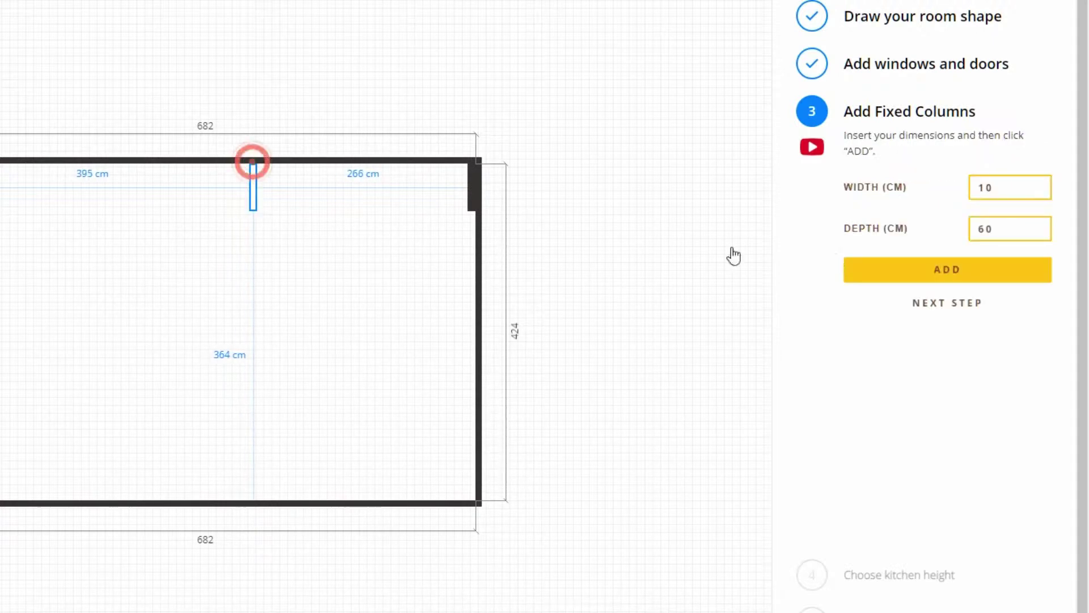
{"action": "left_click", "coordinate": [940, 310]}
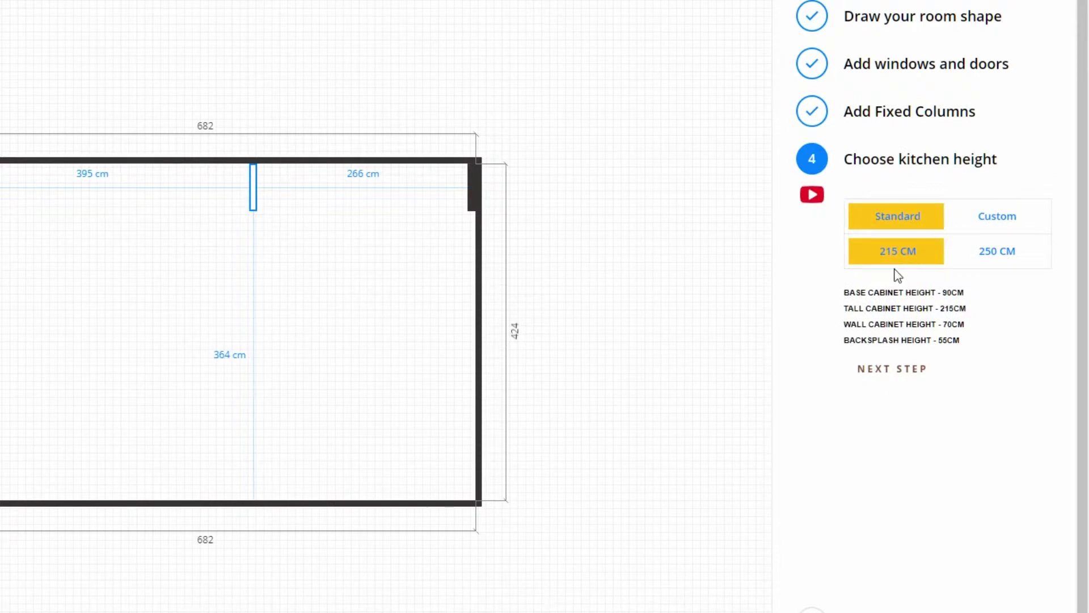
{"action": "left_click", "coordinate": [898, 375]}
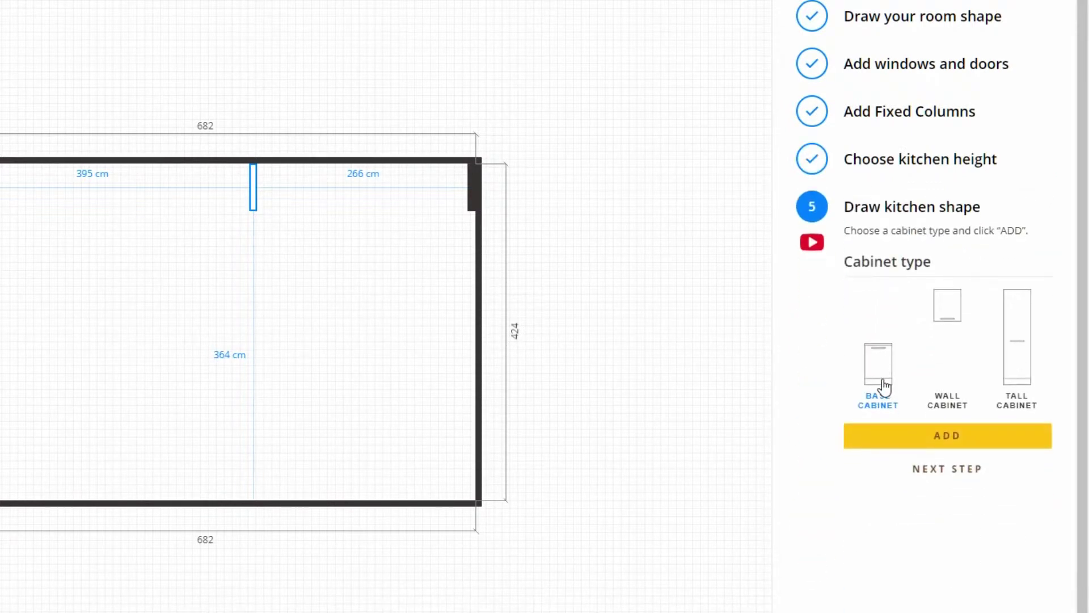
Step: Draw a tall cabinet run about 267 cm wide along the upper wall between the two columns
{"action": "left_click", "coordinate": [1013, 362]}
{"action": "left_click", "coordinate": [945, 440]}
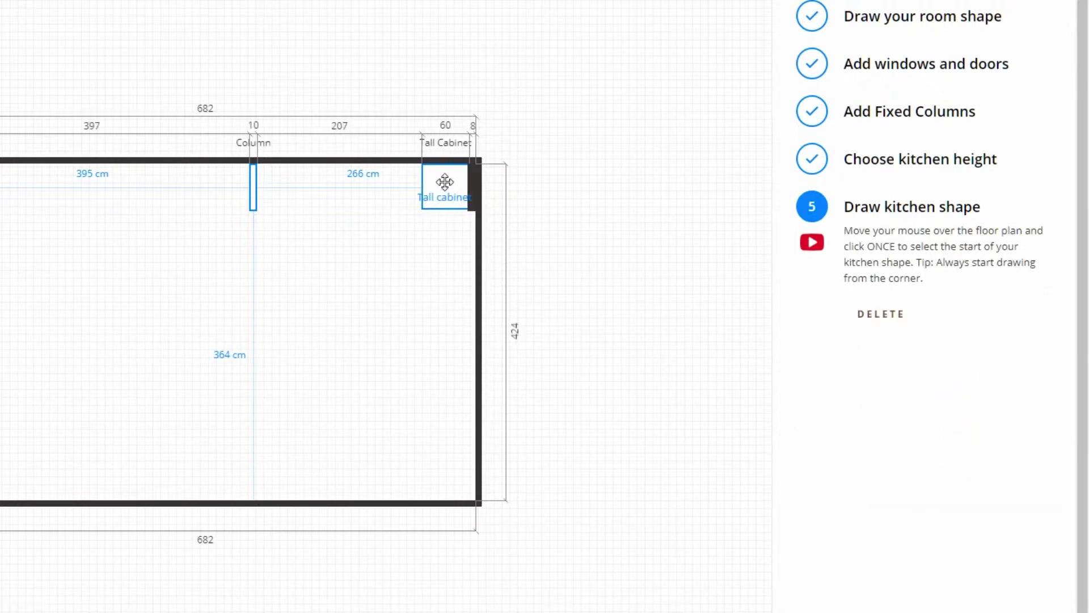
{"action": "left_click", "coordinate": [445, 182]}
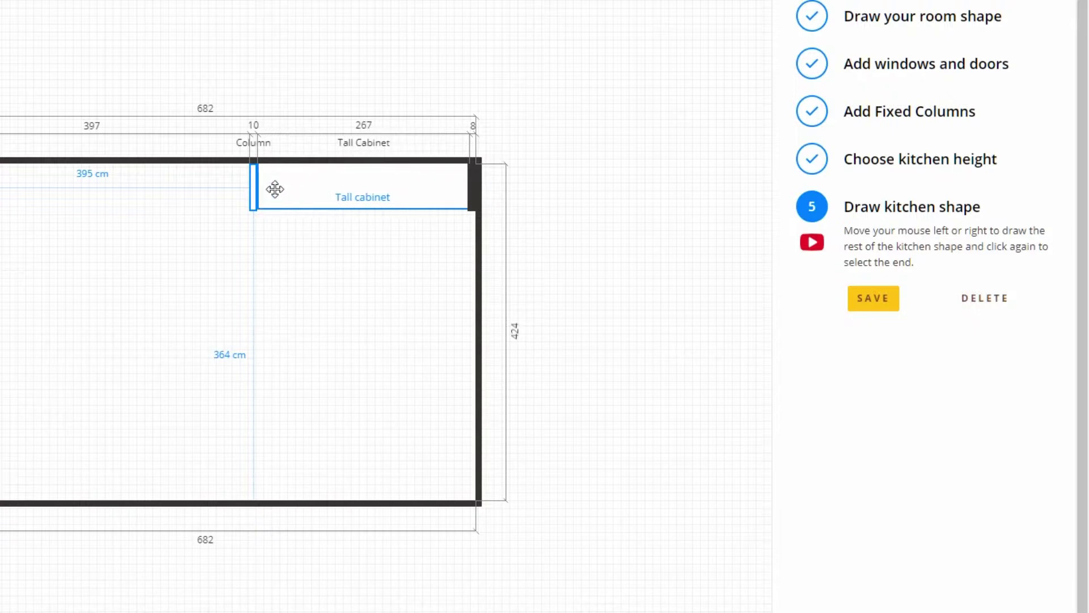
{"action": "left_click", "coordinate": [274, 189]}
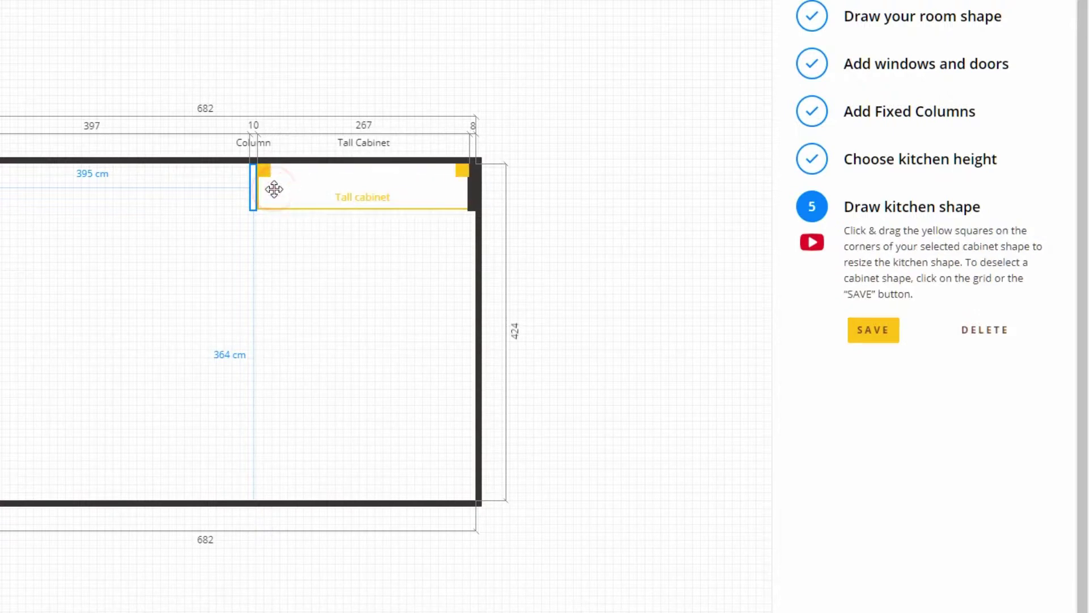
{"action": "left_click", "coordinate": [335, 250]}
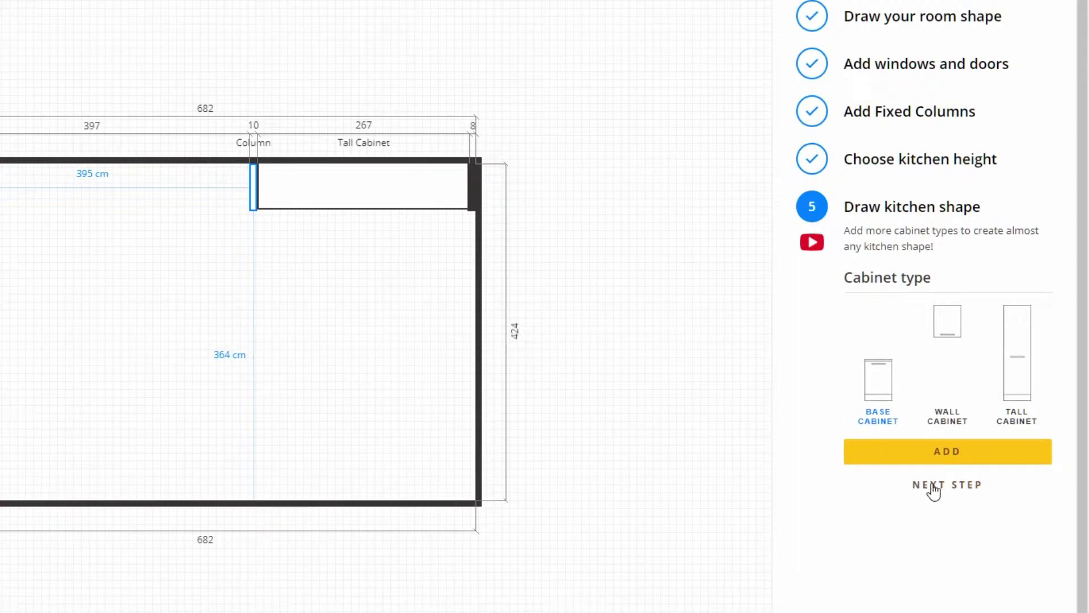
{"action": "left_click", "coordinate": [933, 487]}
Step: Add a 210 × 120 cm island in front of the tall cabinets, about 100 cm from the column and 139 cm from the right wall
{"action": "left_click", "coordinate": [411, 288]}
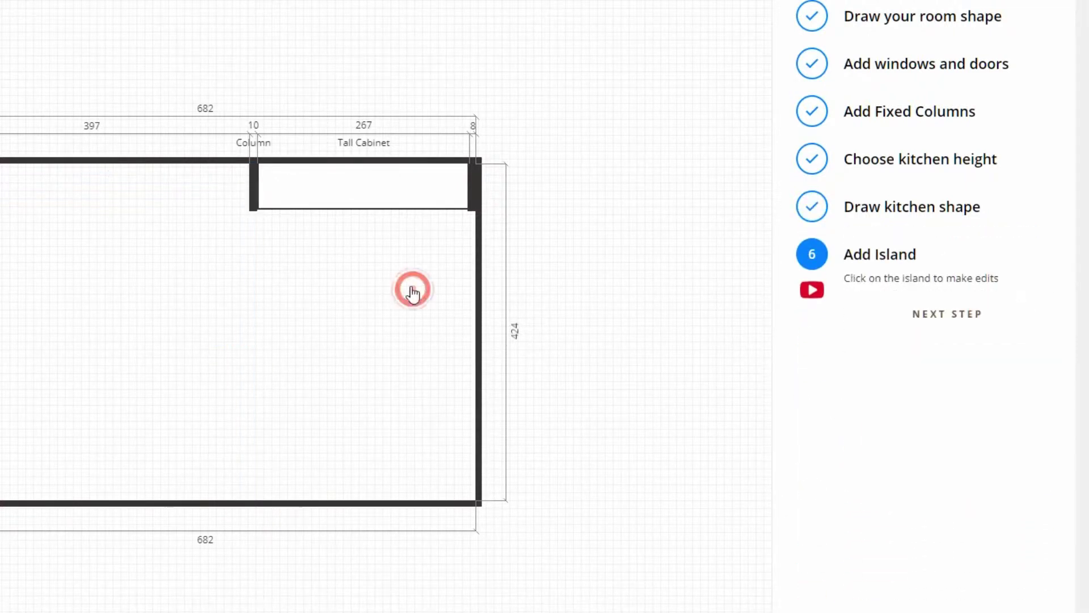
{"action": "left_click", "coordinate": [941, 318]}
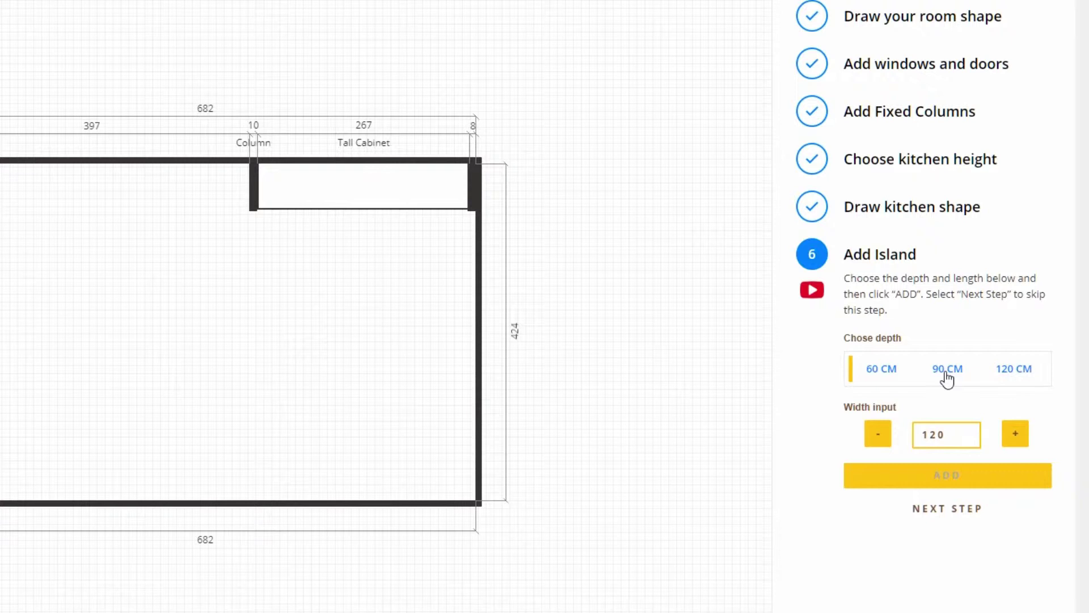
{"action": "left_click", "coordinate": [1011, 372]}
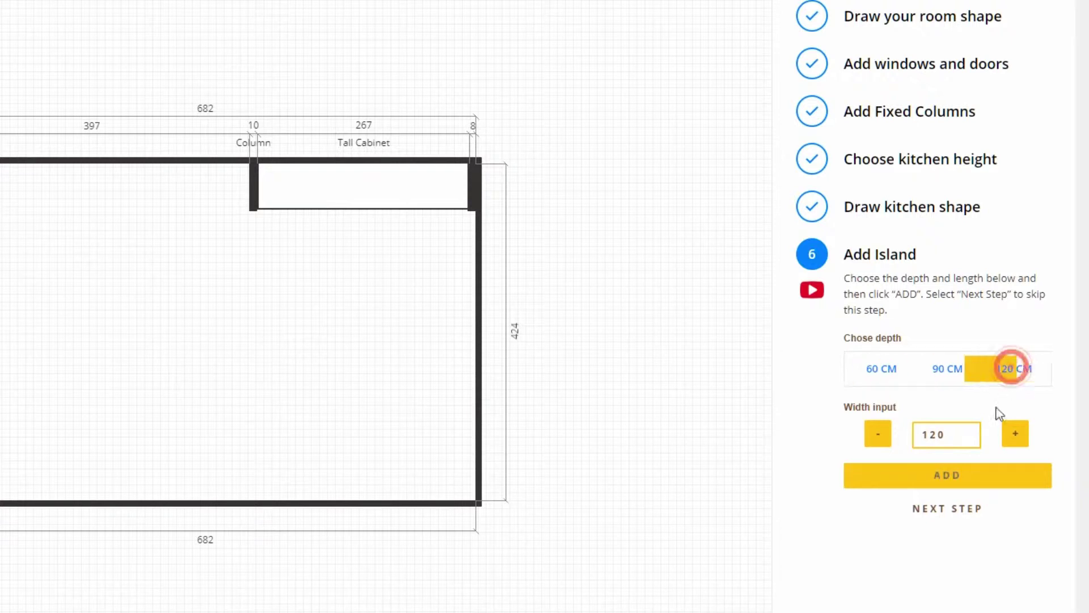
{"action": "left_click", "coordinate": [1019, 438]}
{"action": "left_click", "coordinate": [1018, 438]}
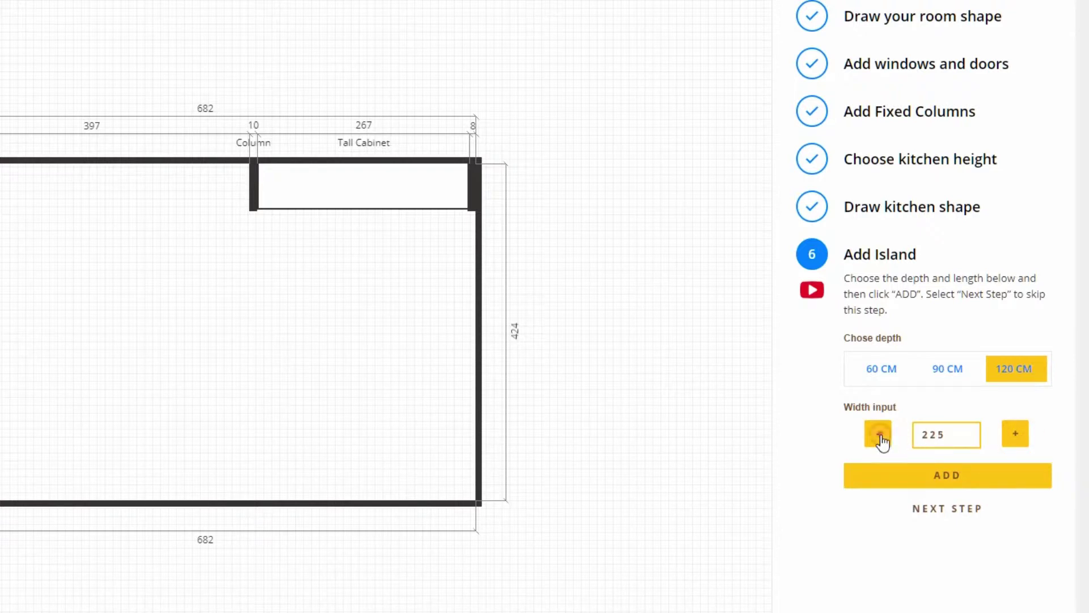
{"action": "left_click", "coordinate": [879, 435]}
{"action": "left_click", "coordinate": [951, 487]}
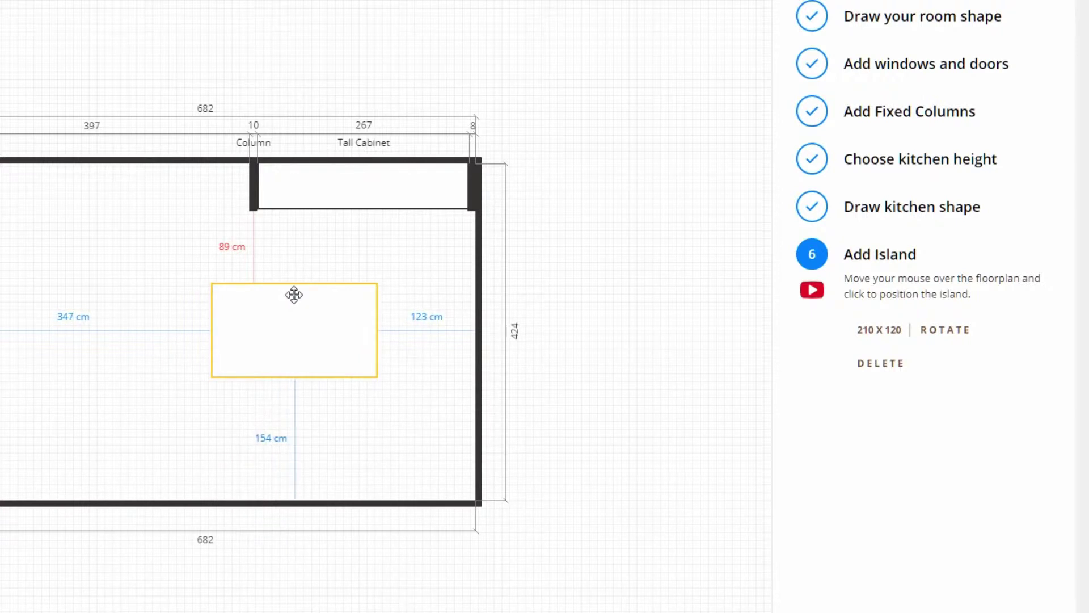
{"action": "left_click", "coordinate": [281, 338]}
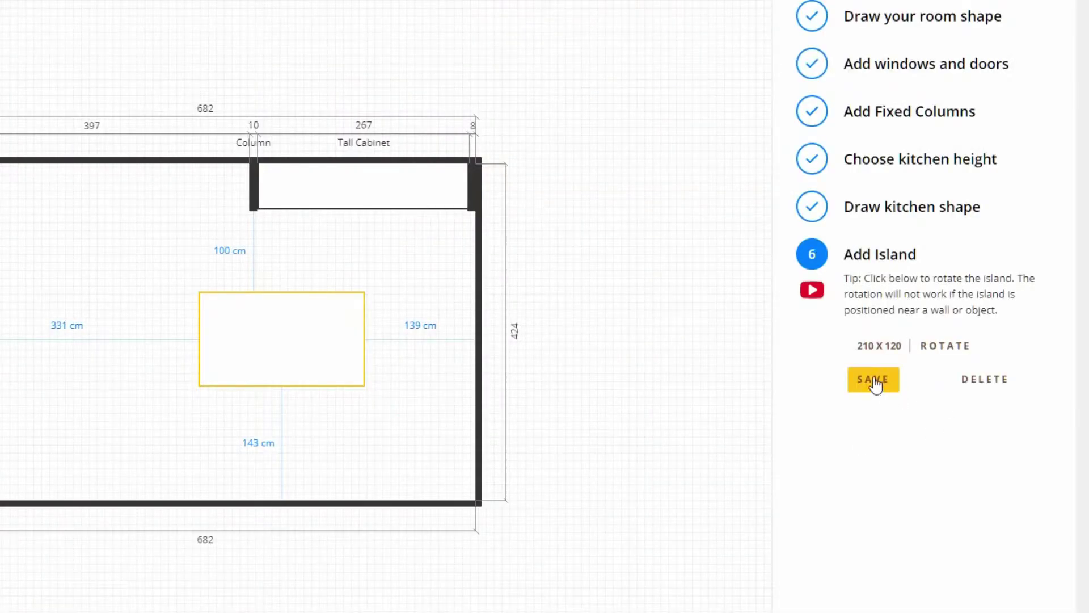
{"action": "left_click", "coordinate": [875, 384]}
{"action": "left_click", "coordinate": [938, 322]}
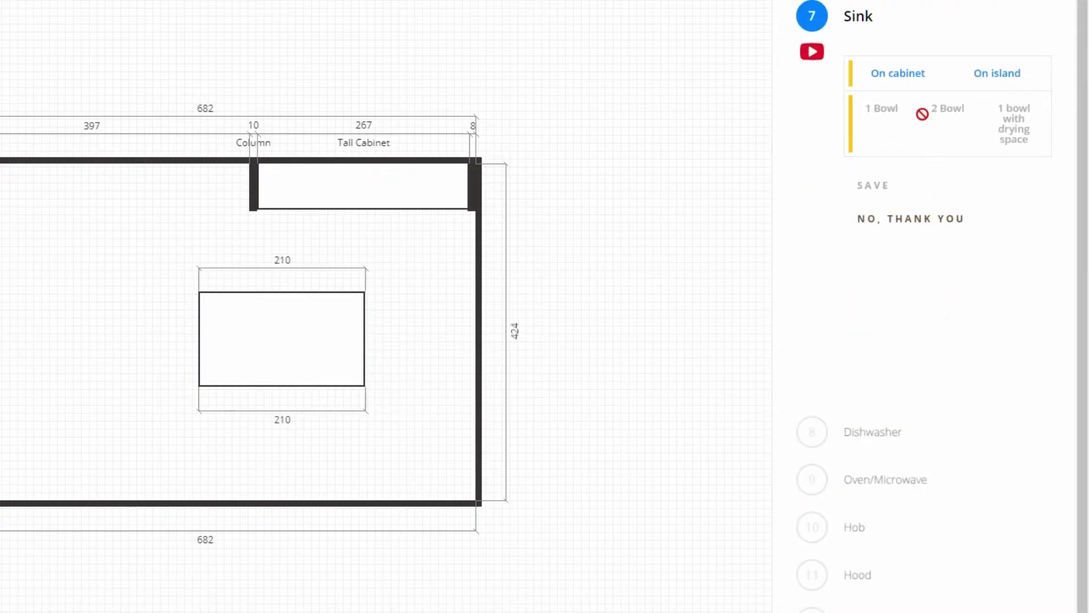
Step: Add a one-bowl sink to the island's upper side, about 18 cm from its left end
{"action": "left_click", "coordinate": [906, 80]}
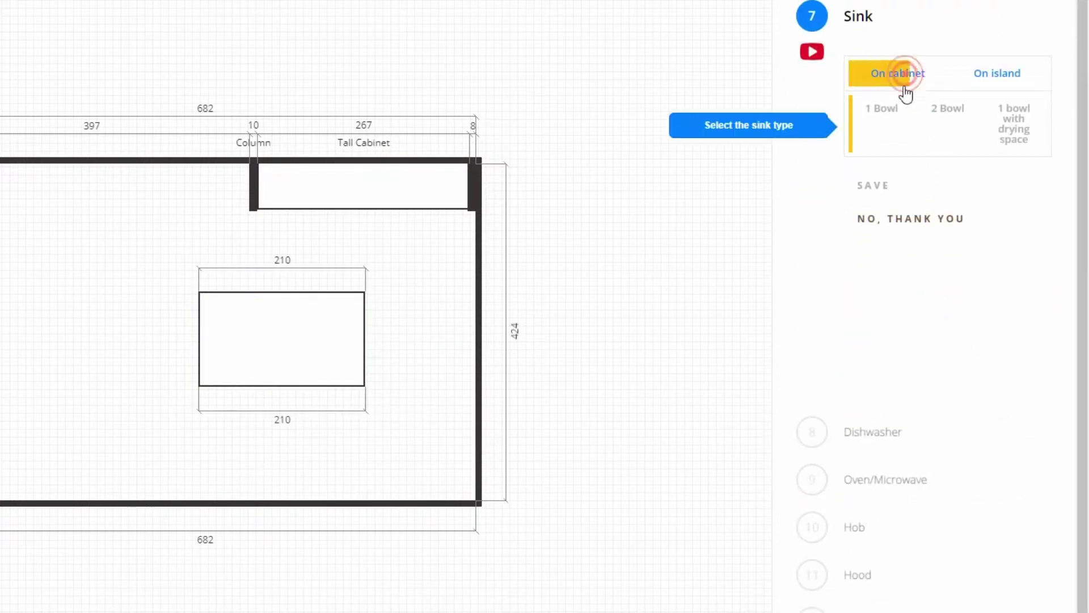
{"action": "left_click", "coordinate": [978, 82]}
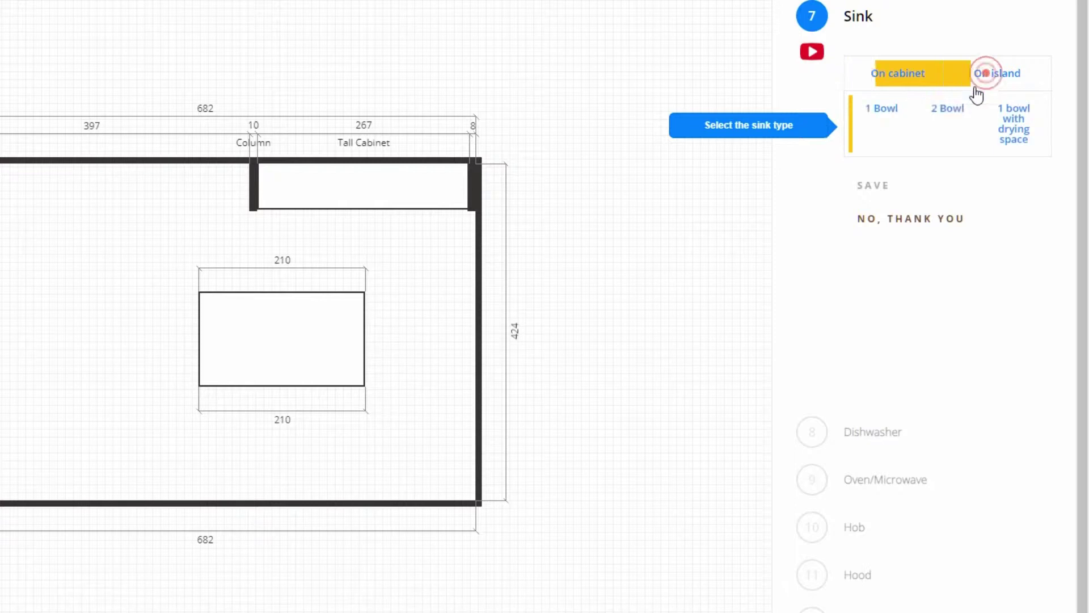
{"action": "left_click", "coordinate": [894, 118]}
{"action": "left_click_drag", "start_coordinate": [311, 314], "coordinate": [236, 314]}
{"action": "left_click", "coordinate": [866, 187]}
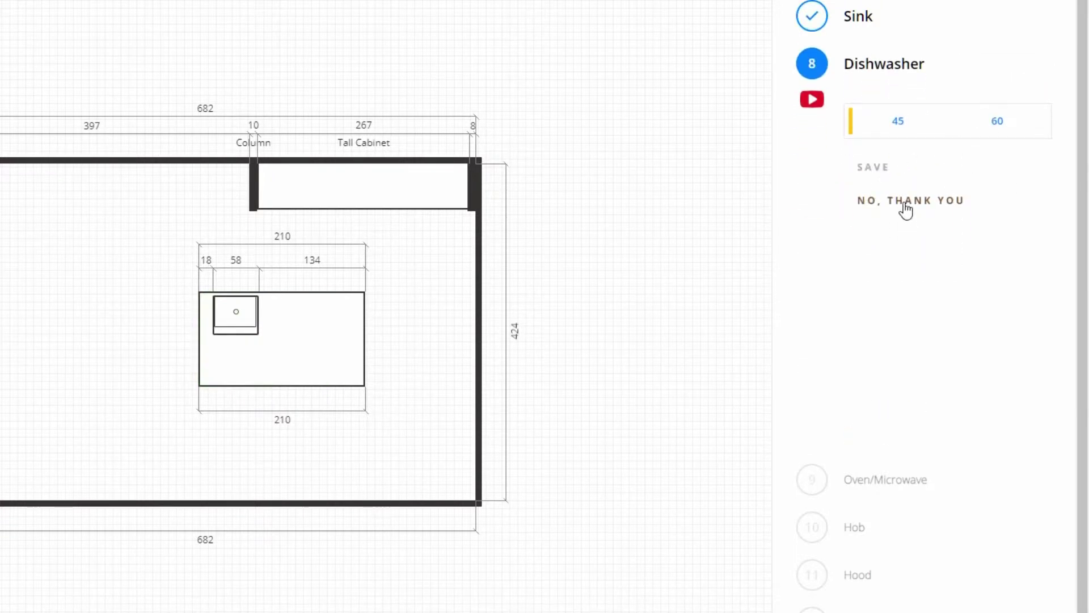
Step: Leave out the dishwasher and add a double horizontal oven at the left end of the tall cabinets
{"action": "left_click", "coordinate": [996, 121]}
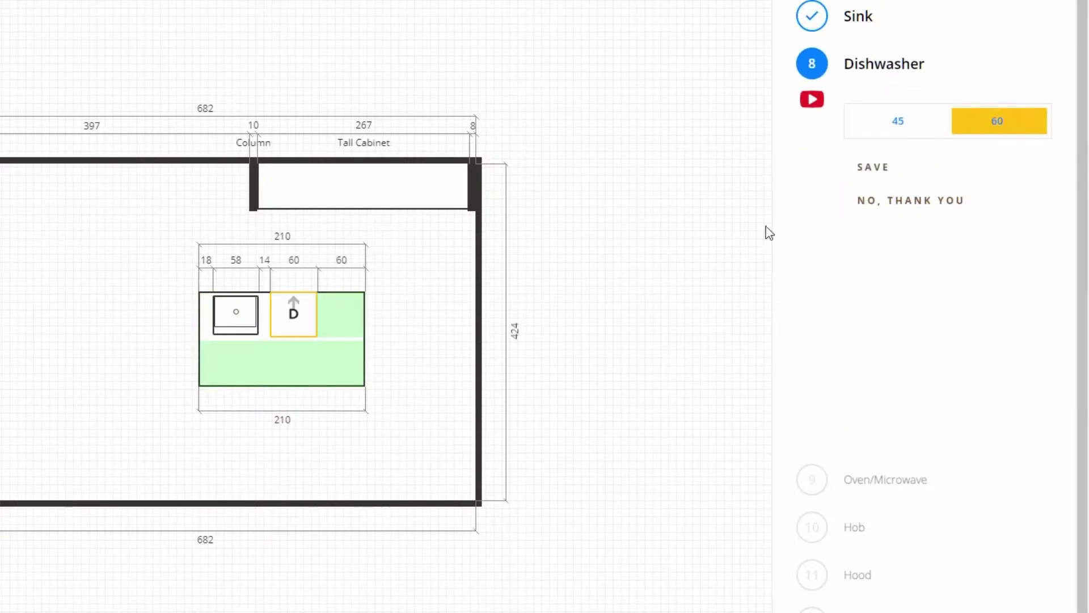
{"action": "left_click", "coordinate": [876, 204]}
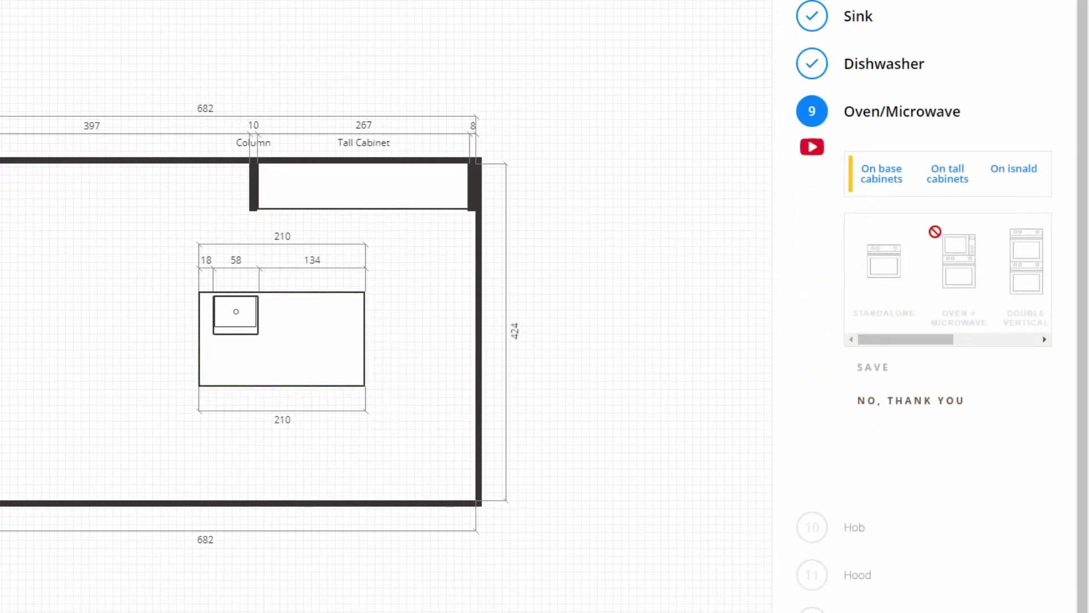
{"action": "left_click", "coordinate": [955, 175]}
{"action": "left_click_drag", "start_coordinate": [931, 344], "coordinate": [1024, 347]}
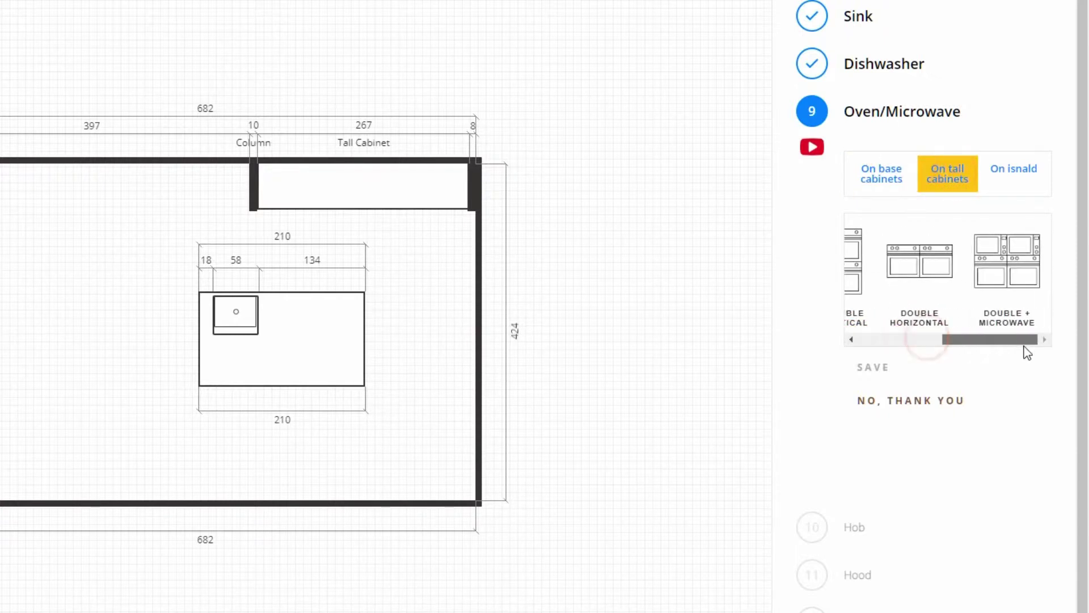
{"action": "left_click", "coordinate": [914, 280]}
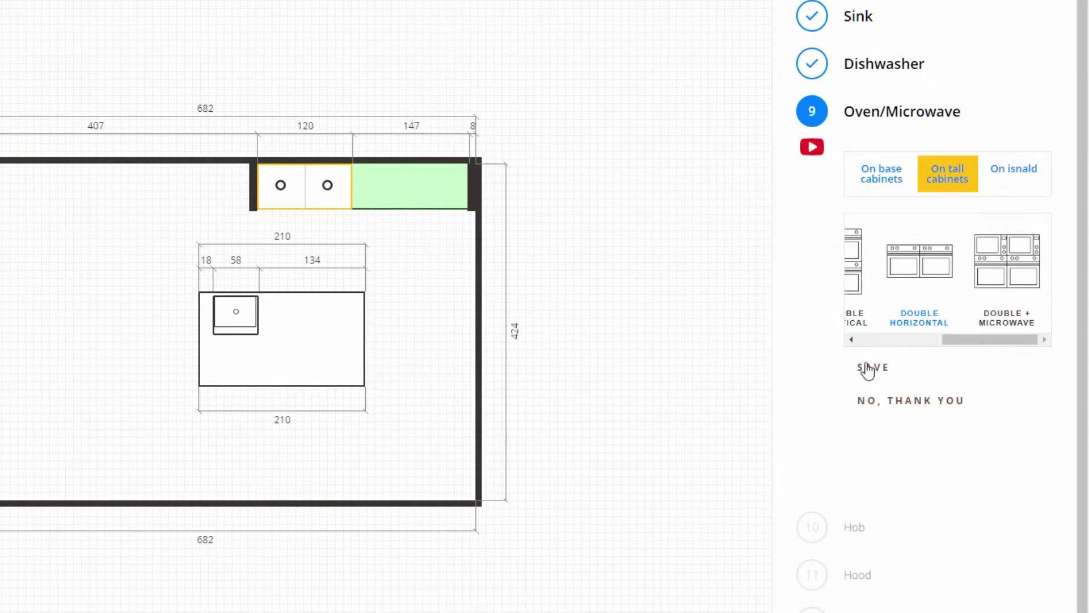
{"action": "left_click", "coordinate": [860, 370]}
Step: Add a 60 cm hob to the island's upper side, about 30 cm from its right end
{"action": "left_click", "coordinate": [994, 219]}
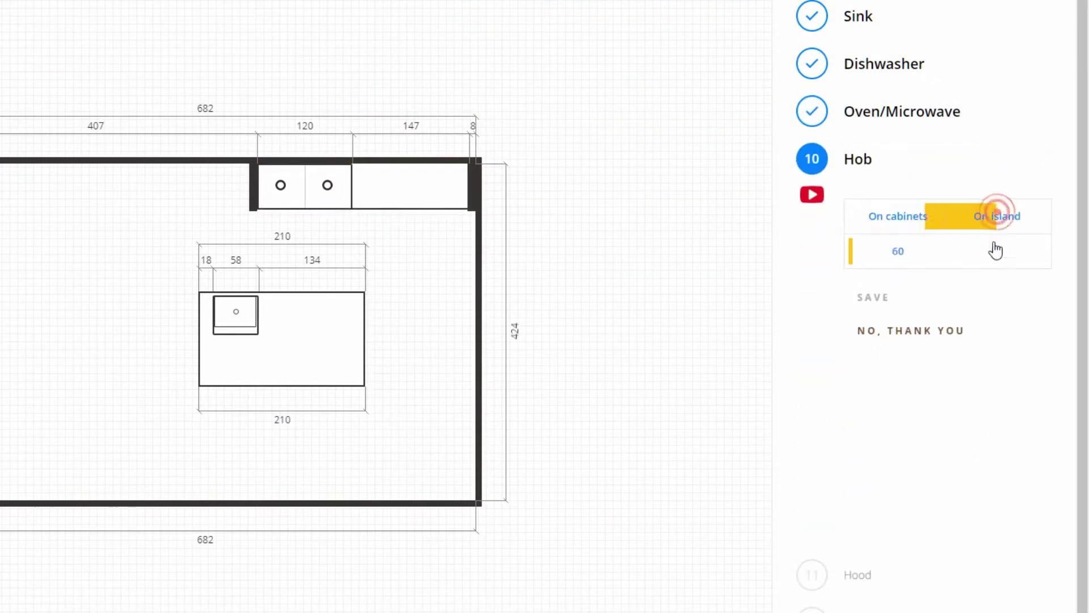
{"action": "left_click", "coordinate": [899, 255]}
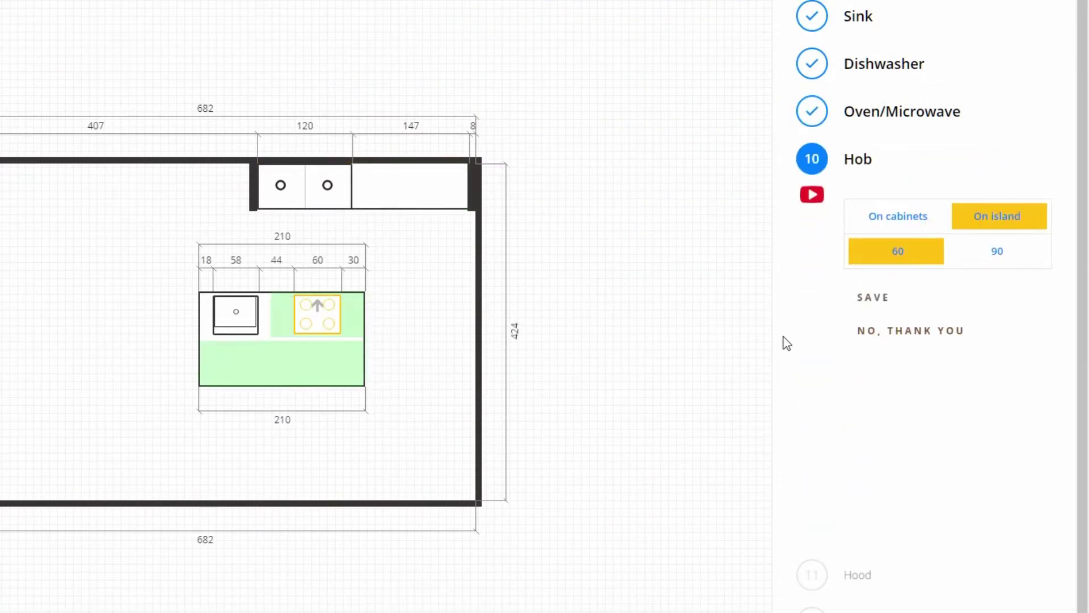
{"action": "left_click", "coordinate": [870, 298]}
Step: Add a freestanding 60 cm hood above the island's hob
{"action": "left_click", "coordinate": [997, 262]}
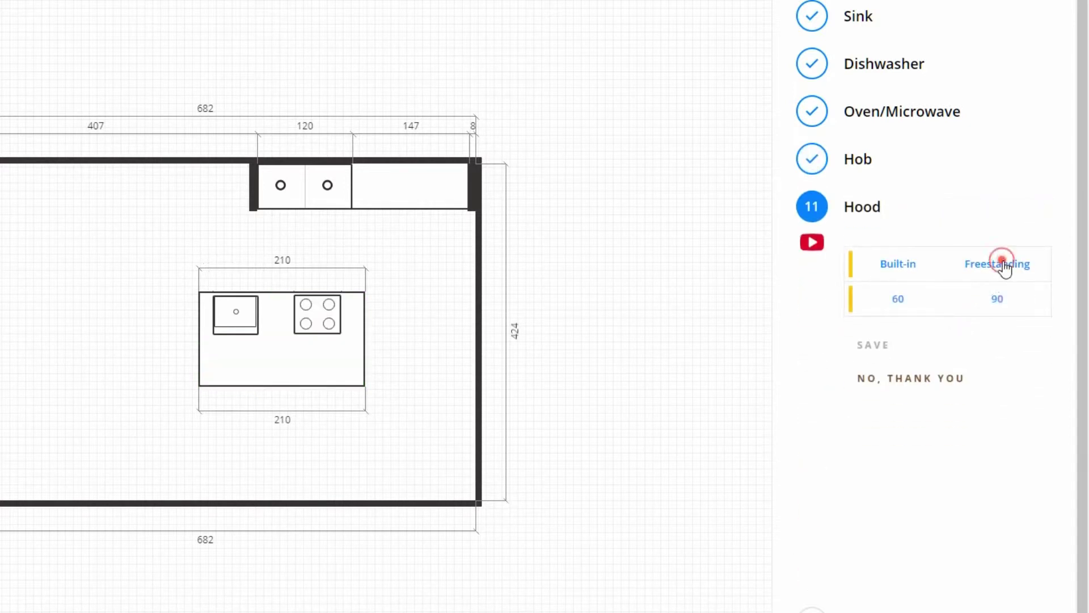
{"action": "left_click", "coordinate": [975, 306]}
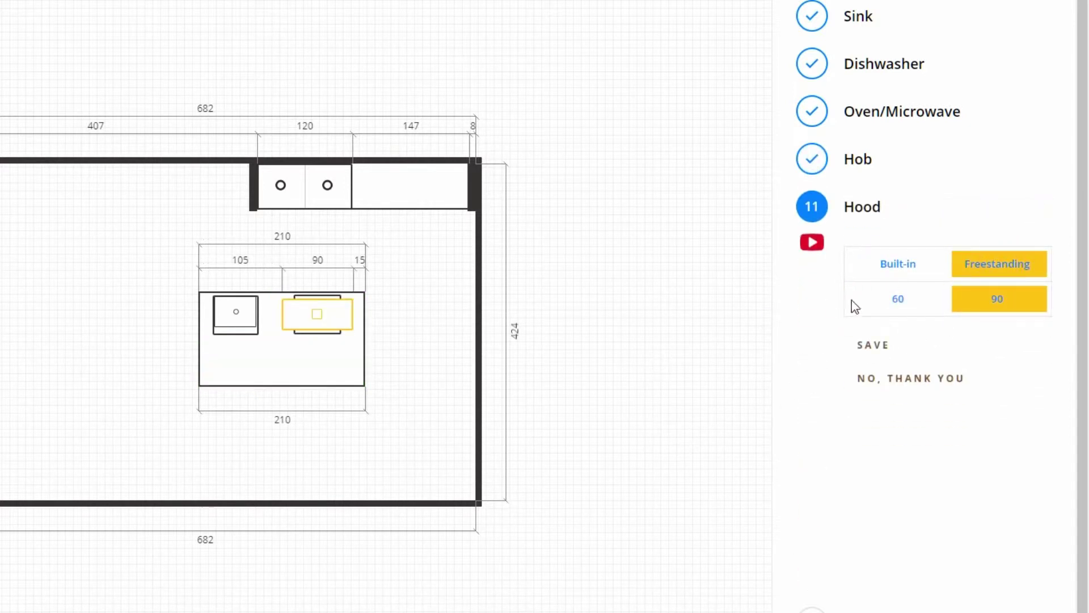
{"action": "left_click", "coordinate": [898, 300]}
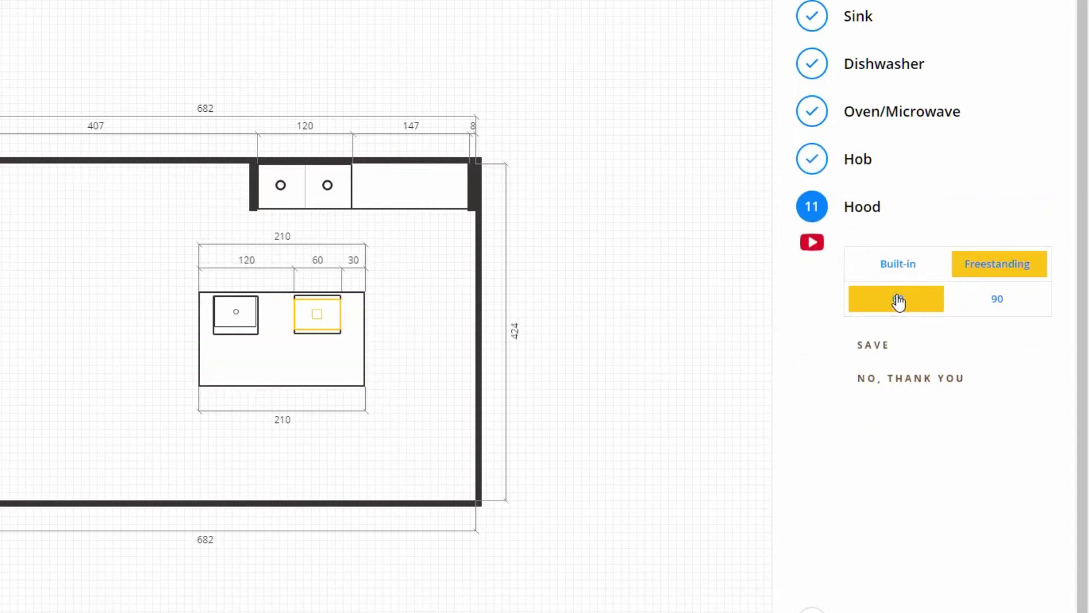
{"action": "left_click", "coordinate": [869, 349]}
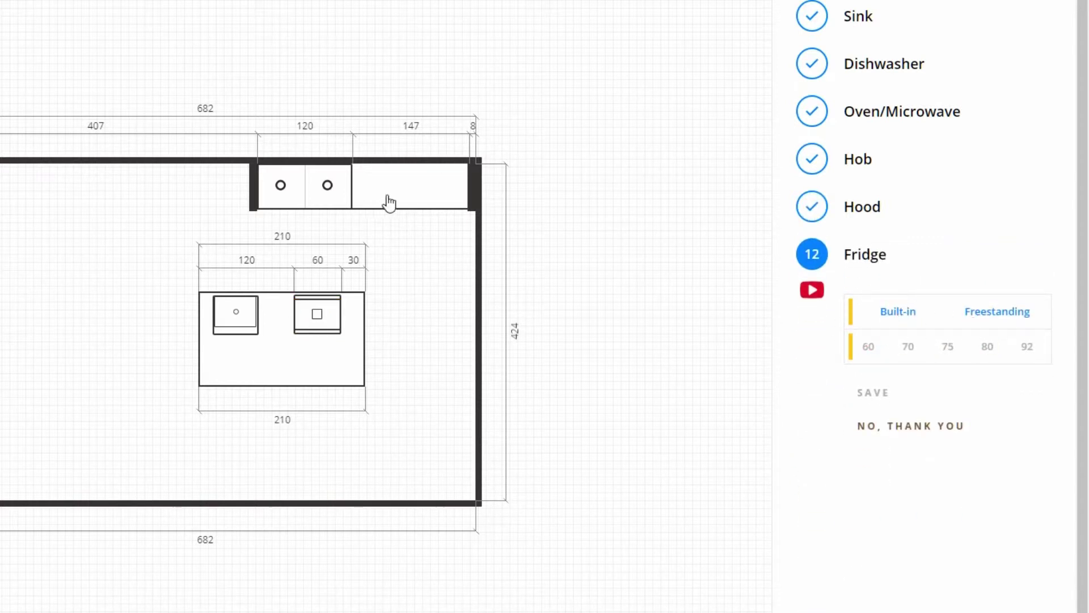
Step: Leave out the fridge and washing machine, and look at the generated kitchen in the 3D view
{"action": "left_click", "coordinate": [882, 427]}
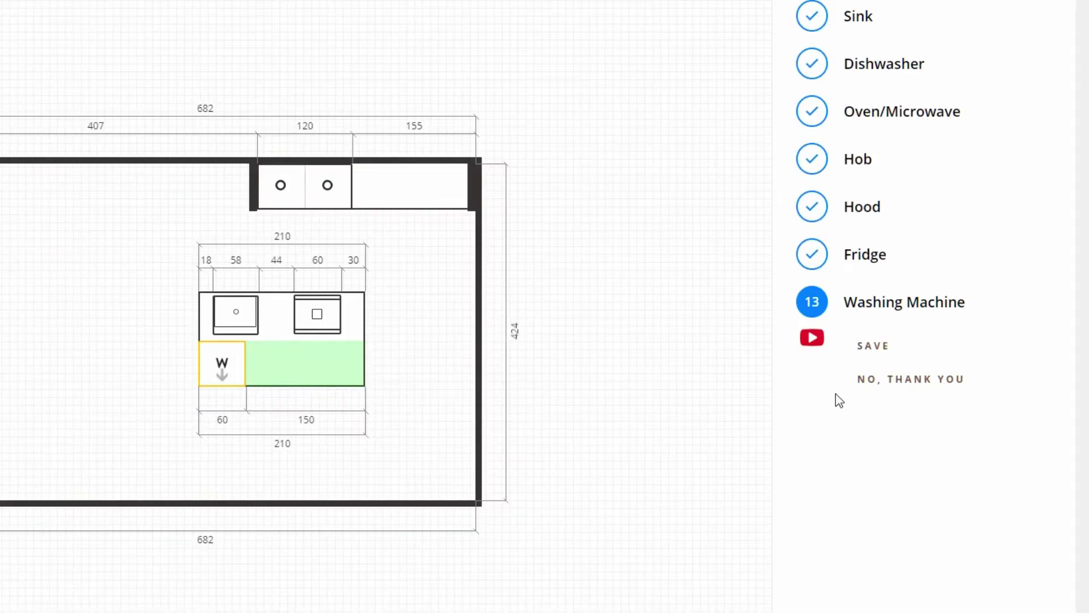
{"action": "left_click", "coordinate": [880, 389]}
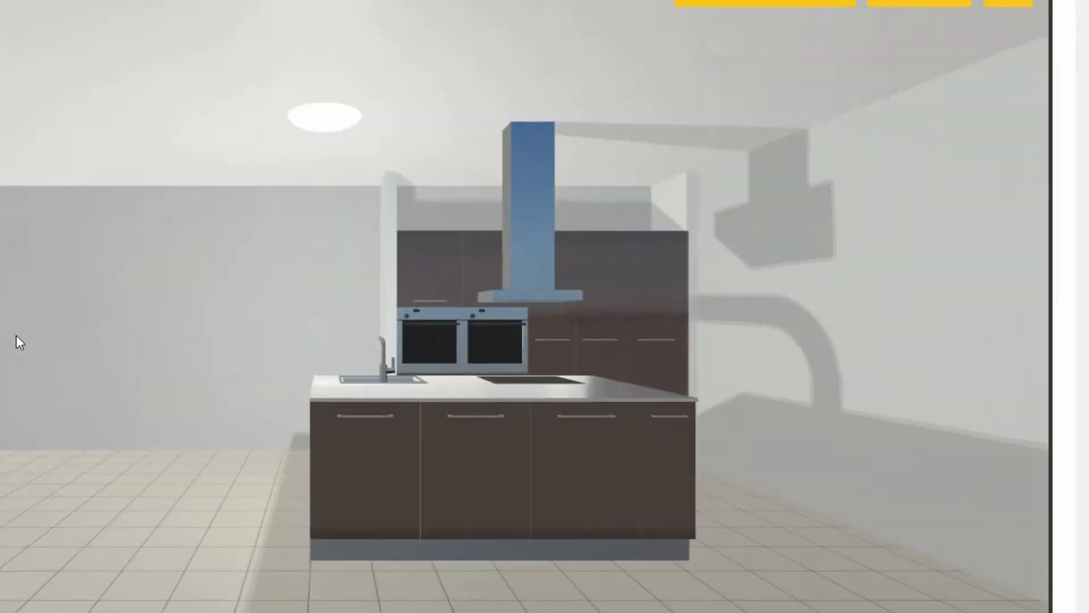
{"action": "left_click_drag", "start_coordinate": [17, 336], "coordinate": [435, 336]}
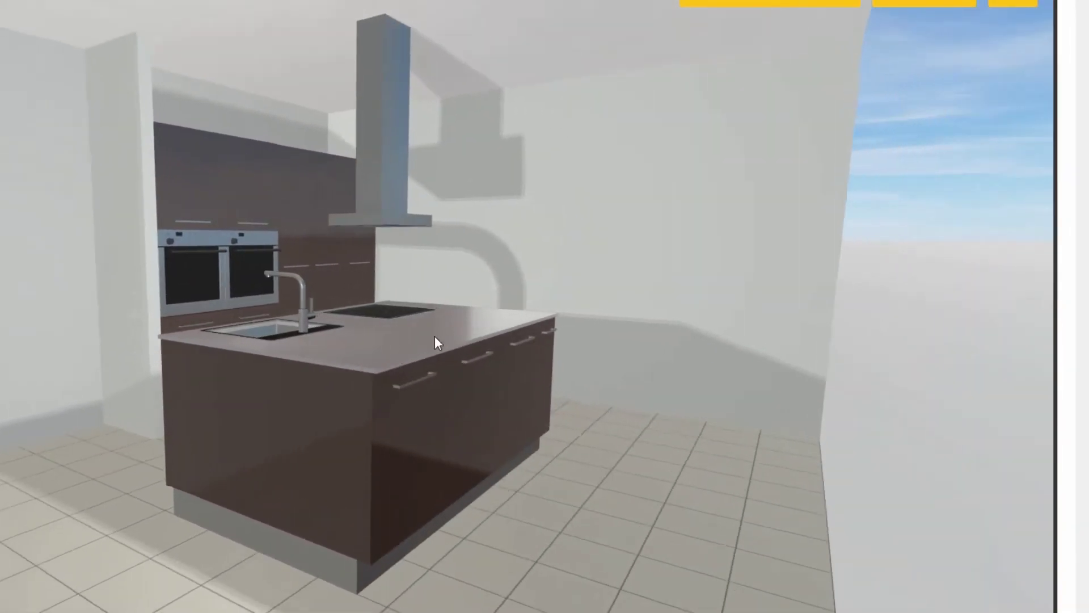
{"action": "left_click", "coordinate": [1014, 3]}
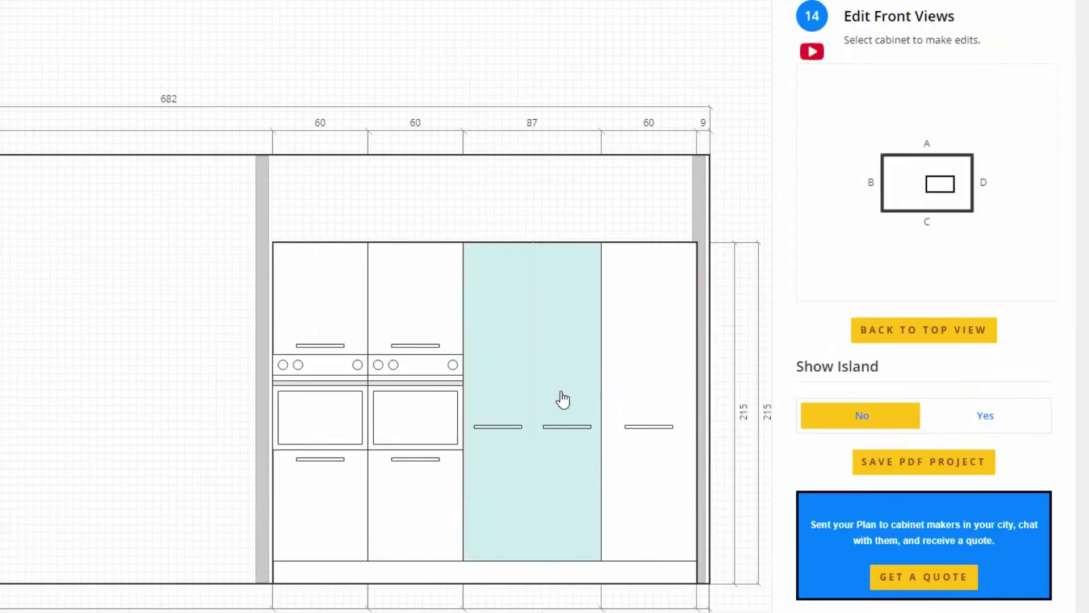
Step: Choose the Oak Light wood texture on the 87 cm tall cabinet and apply it to all cabinets
{"action": "left_click", "coordinate": [555, 387]}
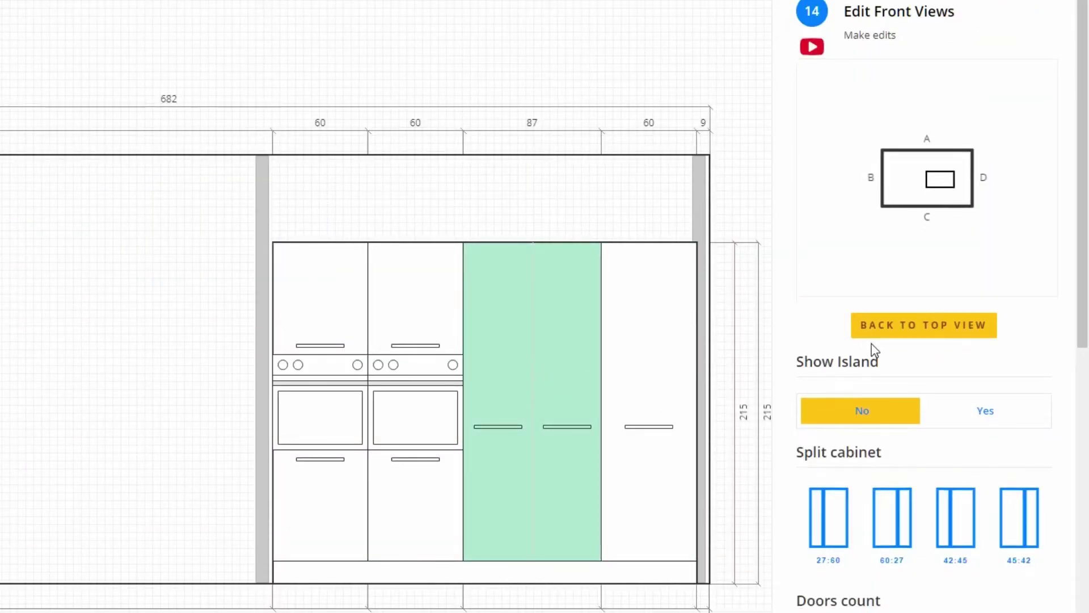
{"action": "scroll", "coordinate": [873, 348], "scroll_direction": "down", "scroll_amount": 4}
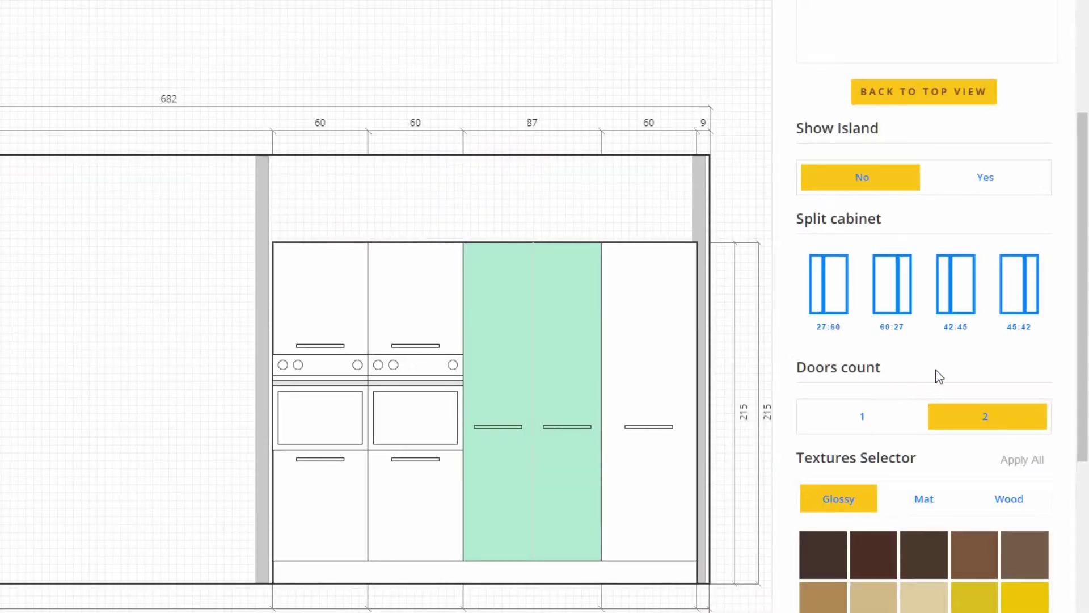
{"action": "scroll", "coordinate": [937, 375], "scroll_direction": "down", "scroll_amount": 4}
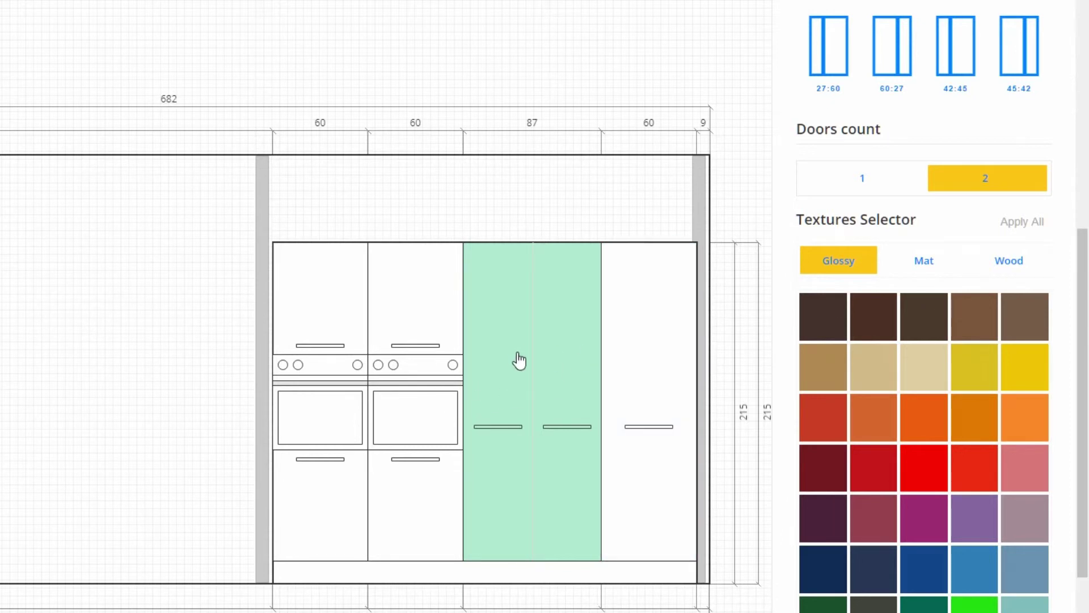
{"action": "left_click", "coordinate": [1020, 267]}
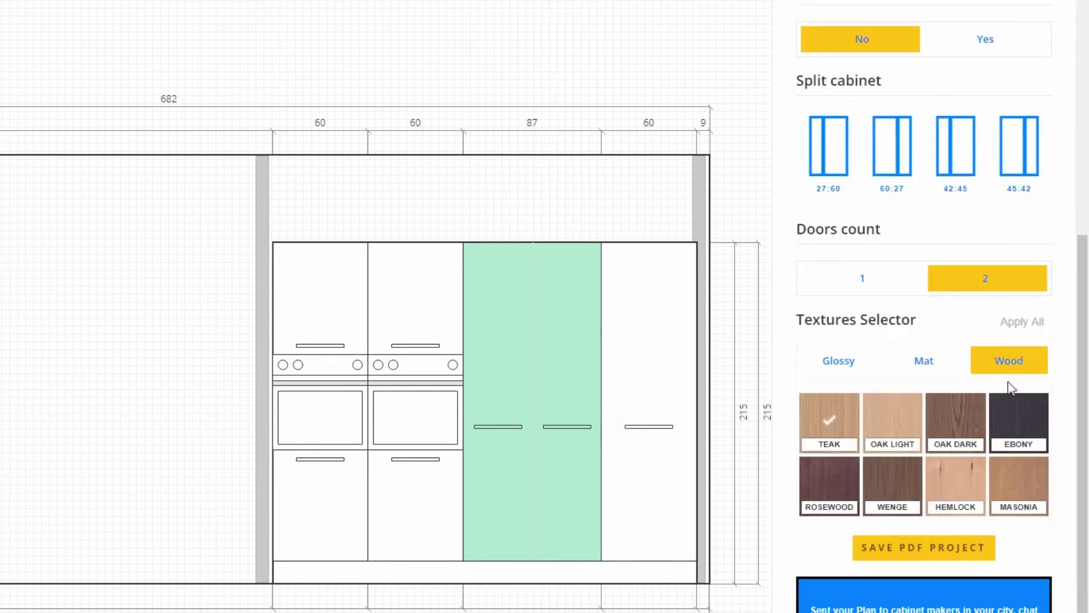
{"action": "left_click", "coordinate": [898, 431]}
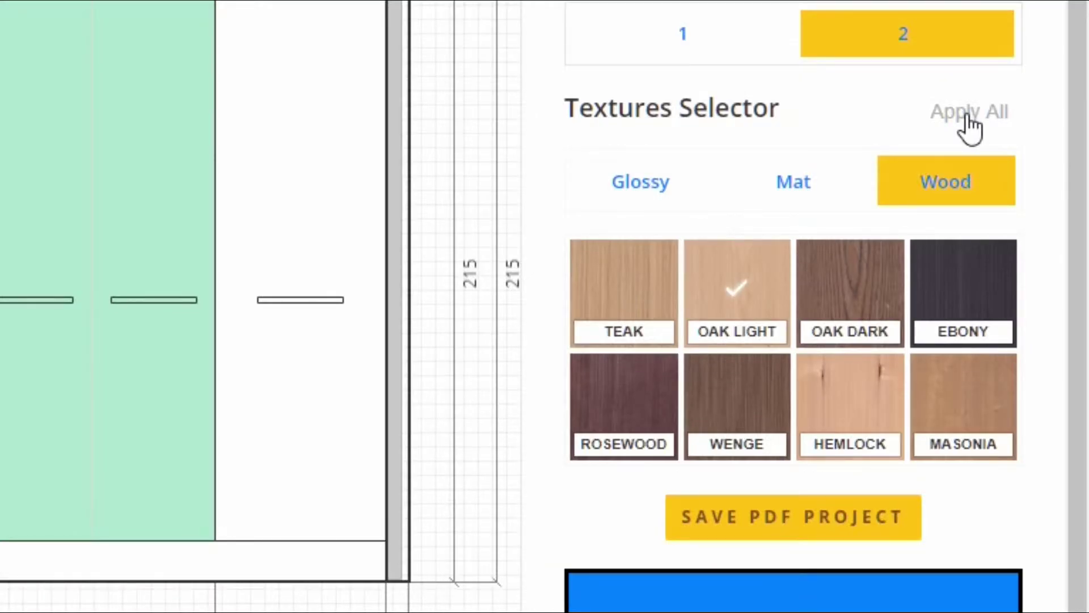
{"action": "left_click", "coordinate": [966, 116]}
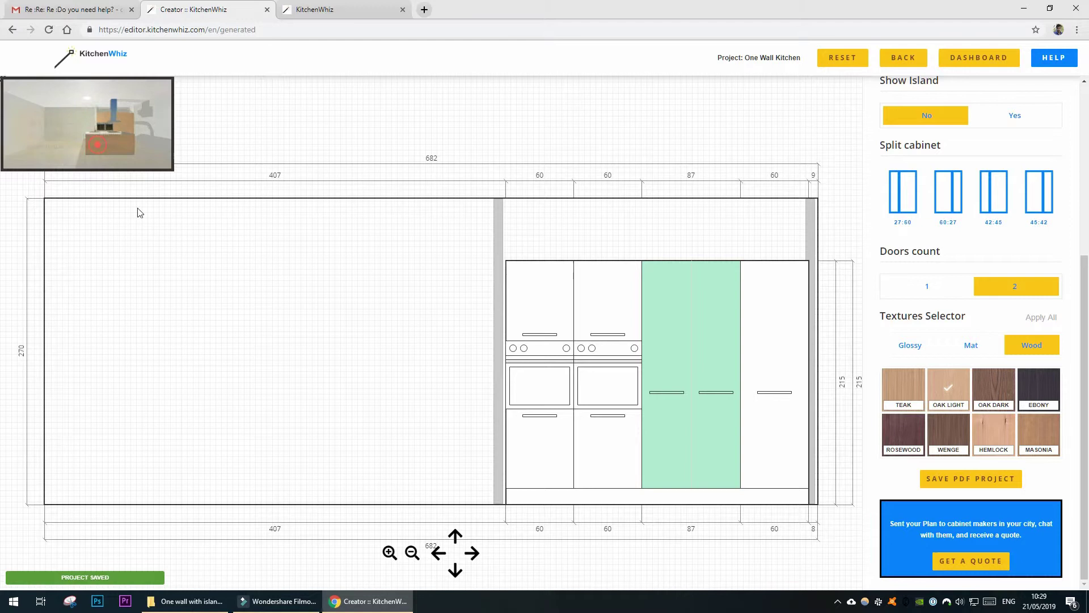
Step: Inspect the kitchen with its wood fronts in the 3D view from the island's left side
{"action": "left_click", "coordinate": [98, 145]}
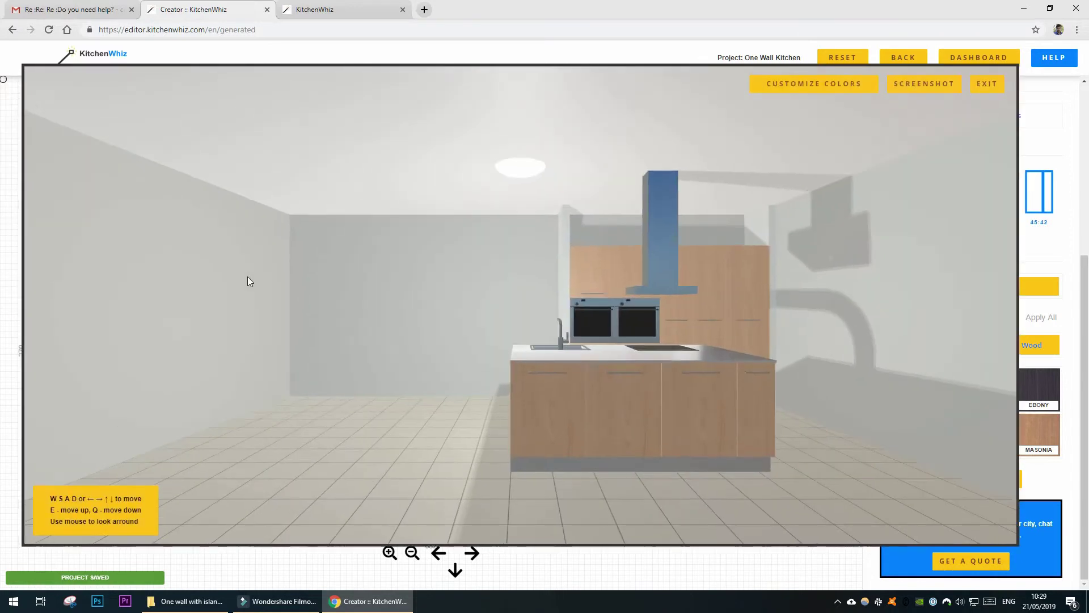
{"action": "left_click_drag", "start_coordinate": [286, 308], "coordinate": [443, 338]}
{"action": "key", "text": "a"}
{"action": "key", "text": "w"}
{"action": "left_click", "coordinate": [1035, 85]}
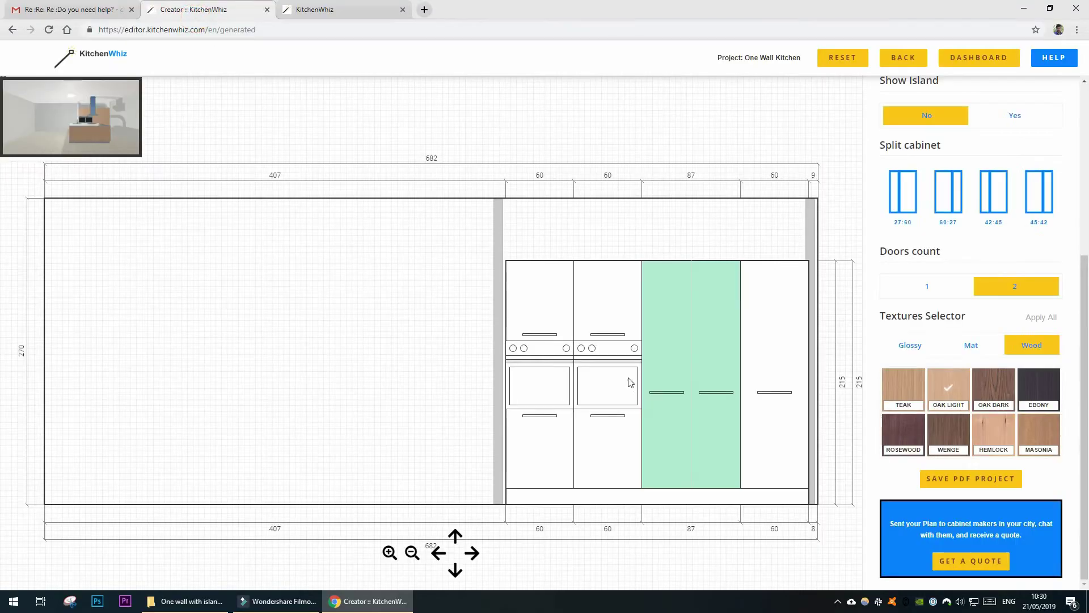
Step: Give the 60 cm tall cabinet at the right end of the run a medium grey mat finish
{"action": "left_click", "coordinate": [777, 361]}
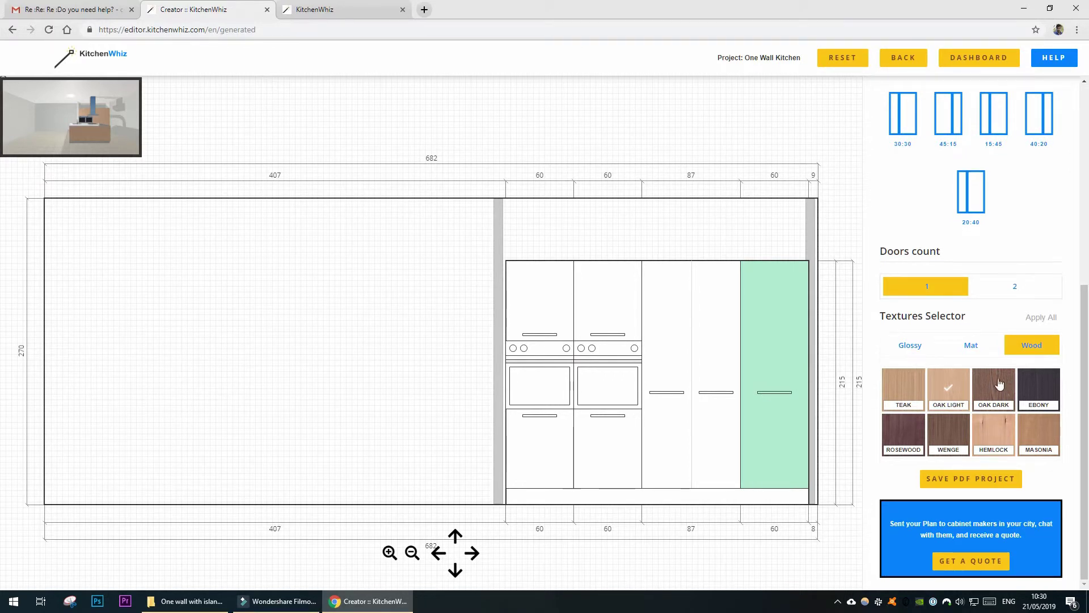
{"action": "left_click", "coordinate": [970, 347]}
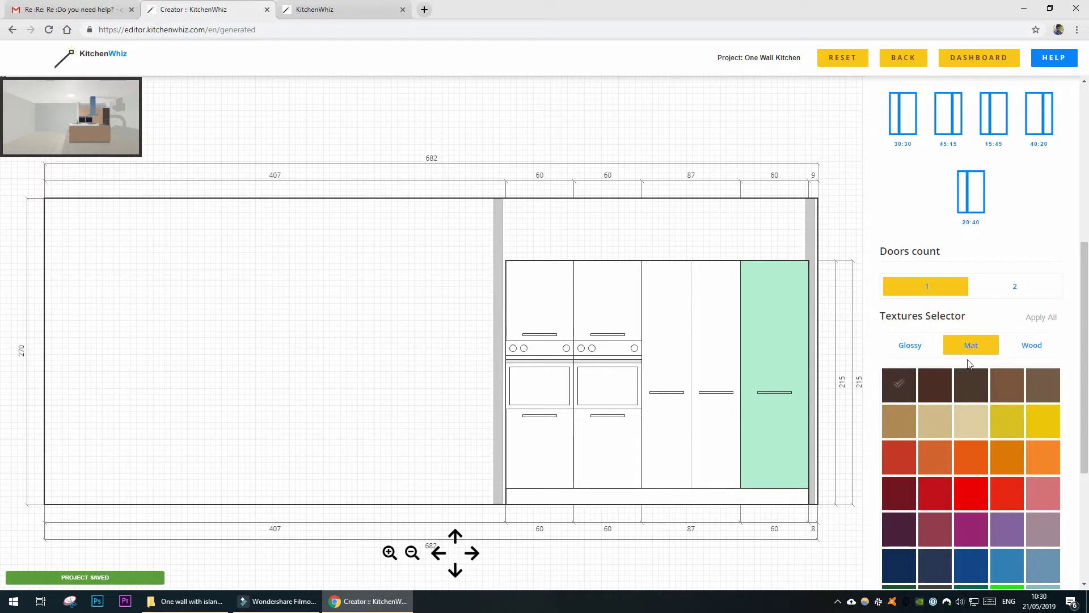
{"action": "scroll", "coordinate": [967, 370], "scroll_direction": "down", "scroll_amount": 3}
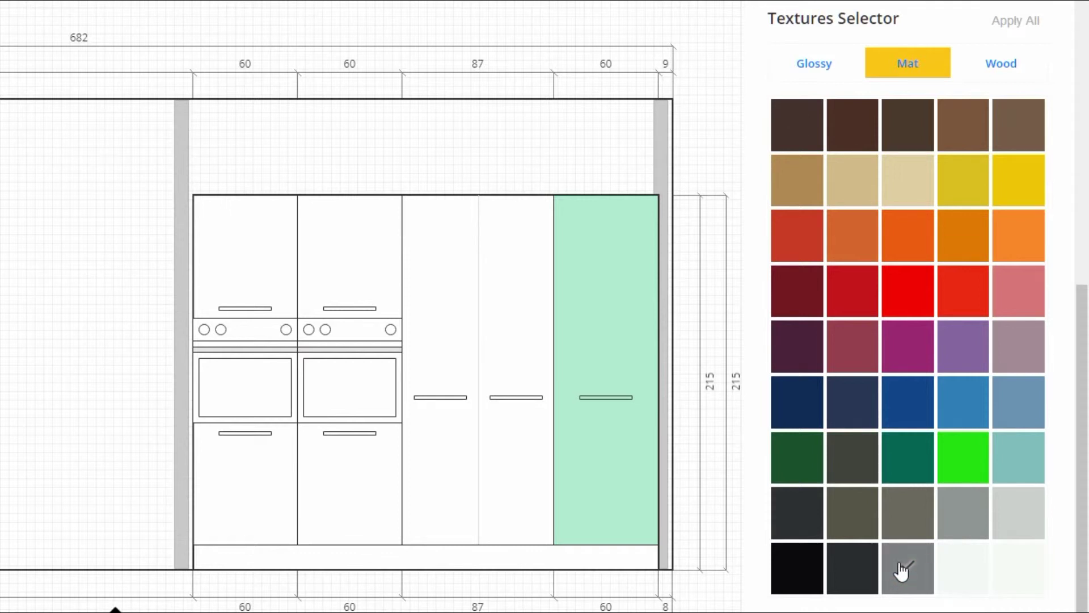
Step: Apply the medium grey mat finish to the 87 cm tall cabinet and the four cabinets above and below the ovens
{"action": "left_click", "coordinate": [442, 325]}
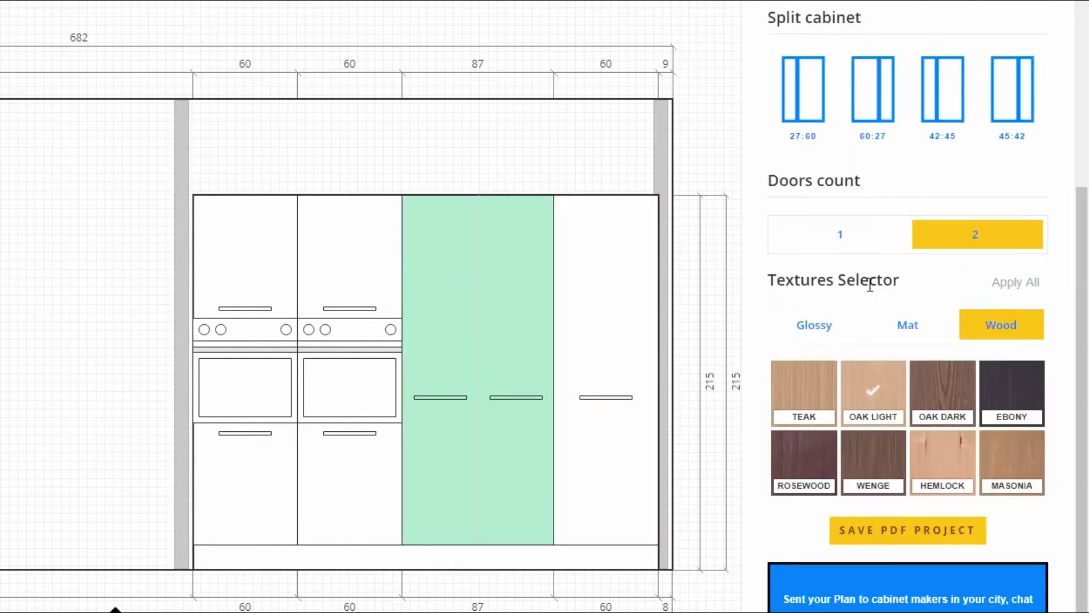
{"action": "left_click", "coordinate": [906, 334]}
{"action": "left_click", "coordinate": [366, 264]}
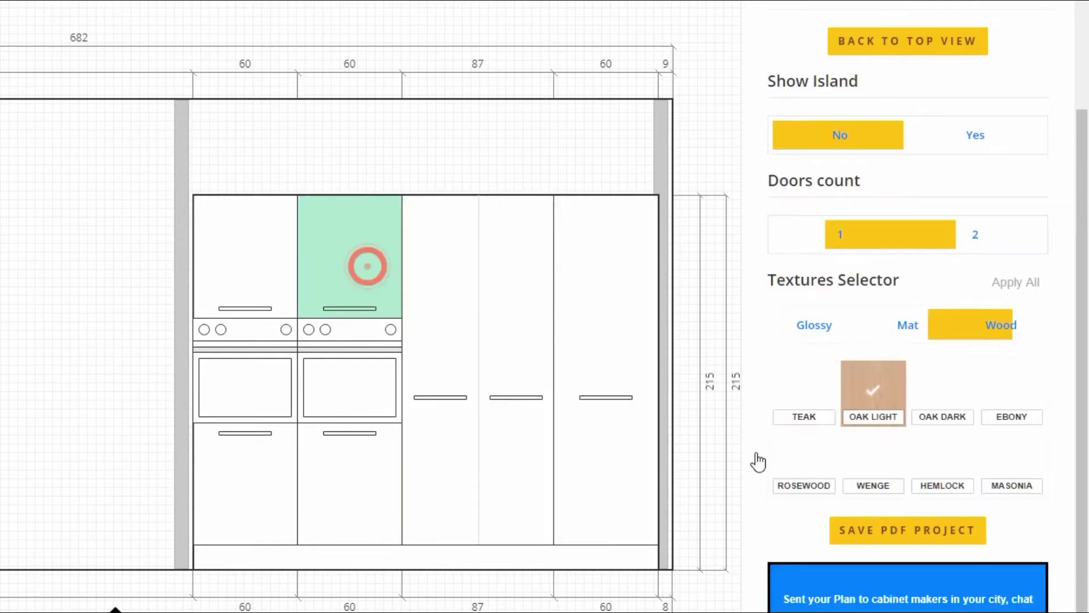
{"action": "left_click", "coordinate": [906, 324]}
{"action": "left_click", "coordinate": [315, 472]}
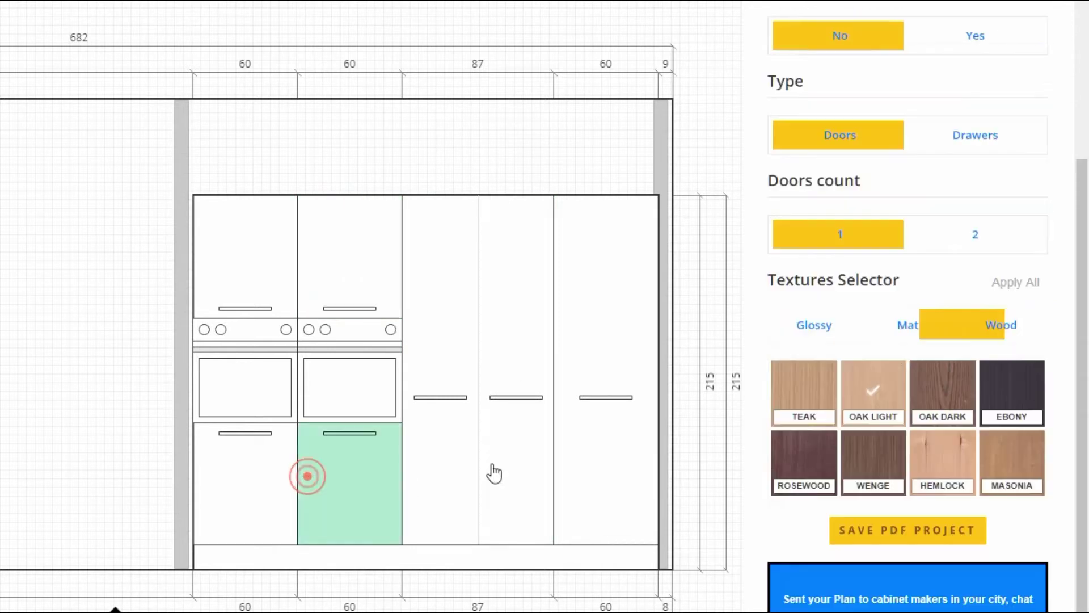
{"action": "left_click", "coordinate": [905, 327]}
{"action": "left_click", "coordinate": [246, 465]}
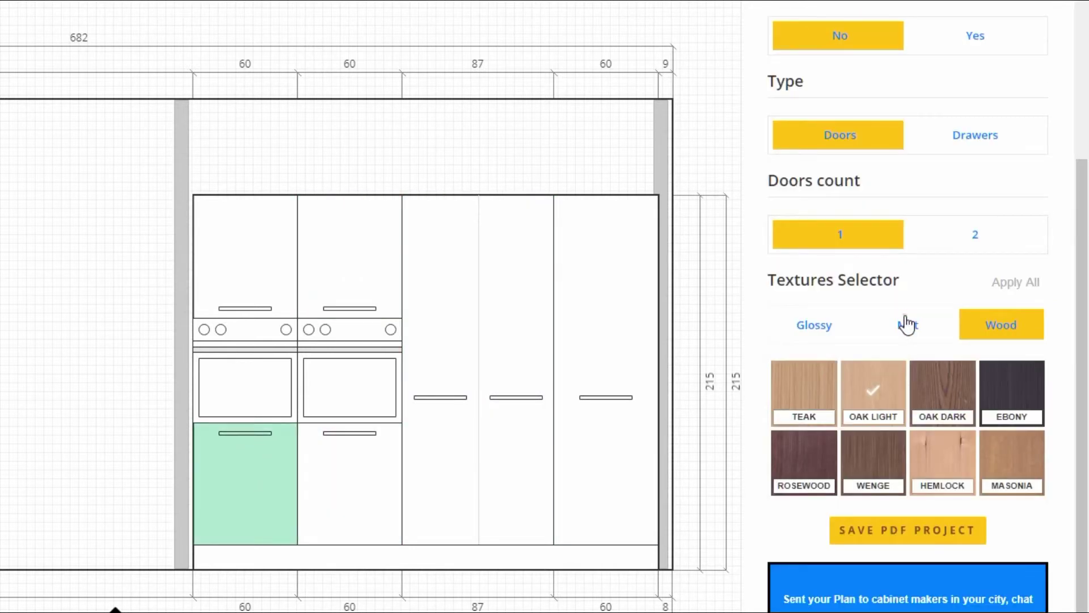
{"action": "left_click", "coordinate": [906, 325]}
{"action": "left_click", "coordinate": [255, 280]}
{"action": "left_click", "coordinate": [912, 328]}
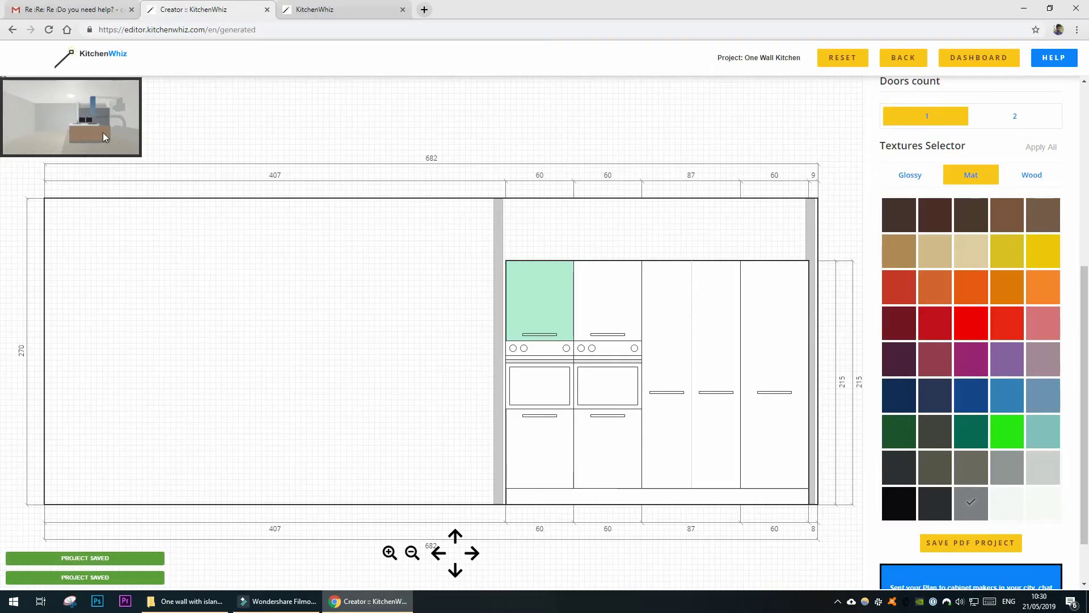
Step: Examine the grey tall cabinets against the oak island in the 3D view
{"action": "left_click", "coordinate": [104, 132]}
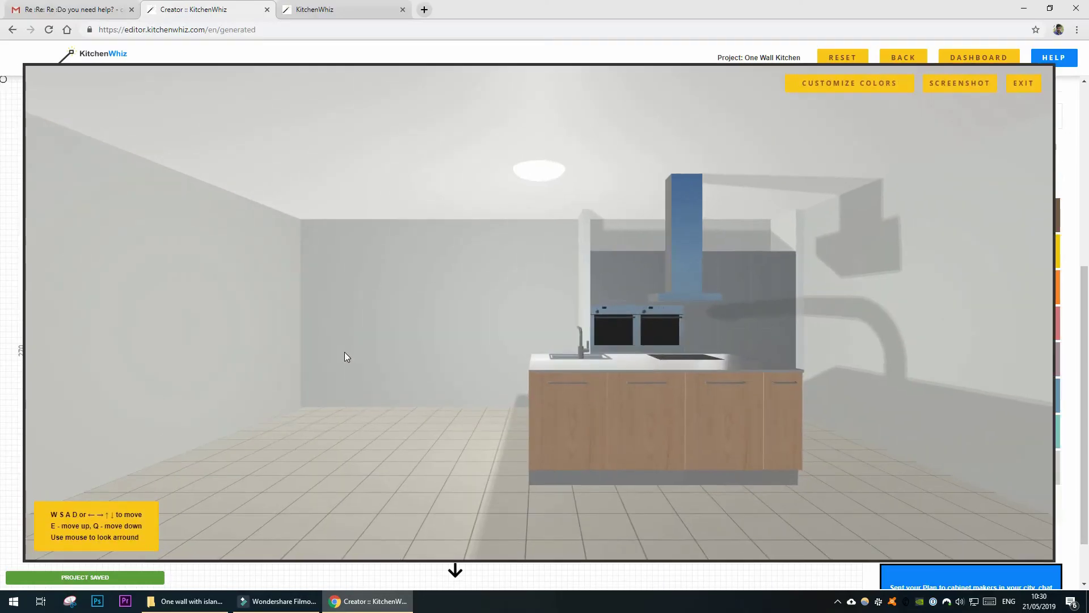
{"action": "left_click", "coordinate": [355, 356]}
{"action": "key", "text": "a"}
{"action": "left_click_drag", "start_coordinate": [515, 372], "coordinate": [578, 387]}
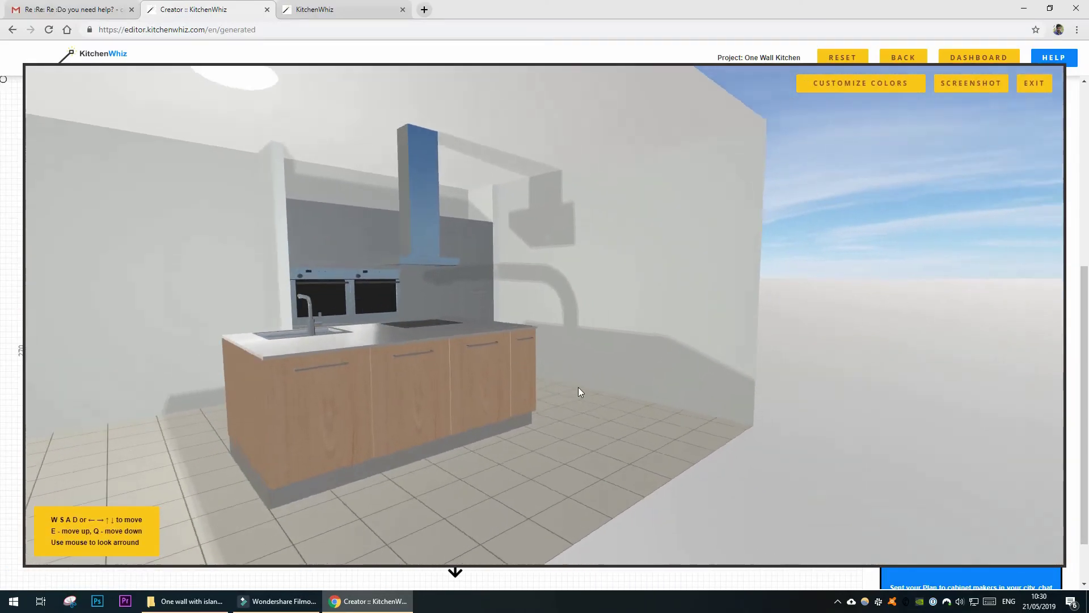
{"action": "key", "text": "a"}
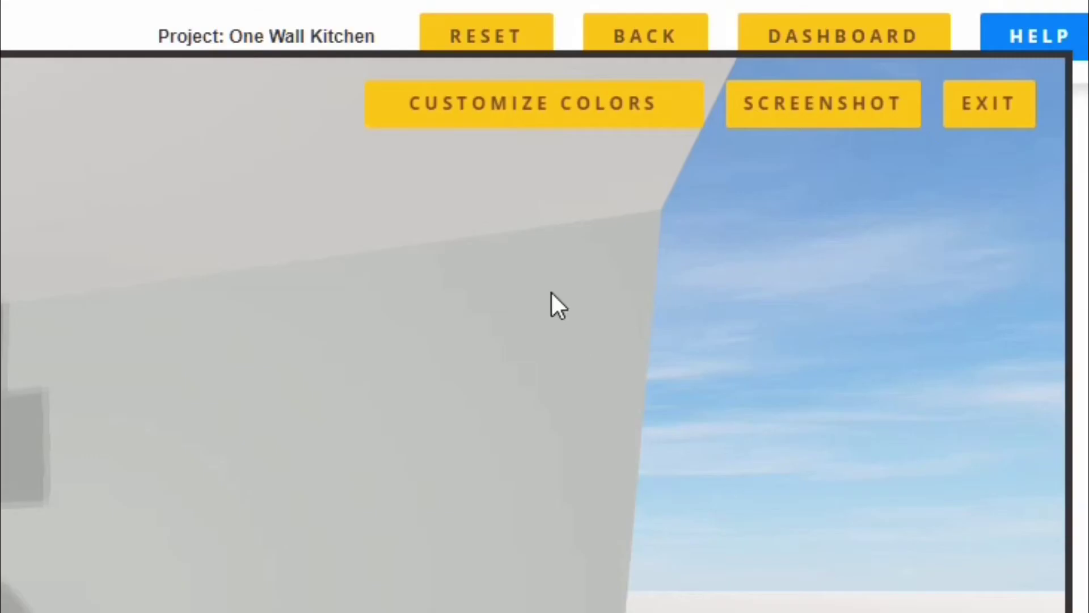
Step: Change the countertop color to grey-beige and update the 3D model
{"action": "left_click", "coordinate": [504, 116]}
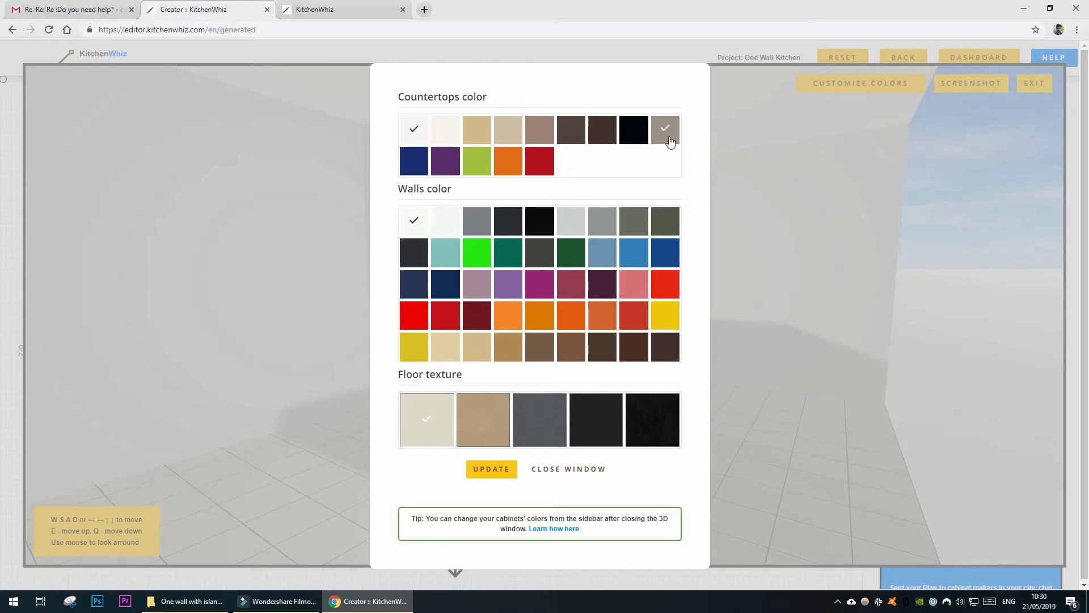
{"action": "left_click", "coordinate": [670, 141]}
{"action": "left_click", "coordinate": [491, 469]}
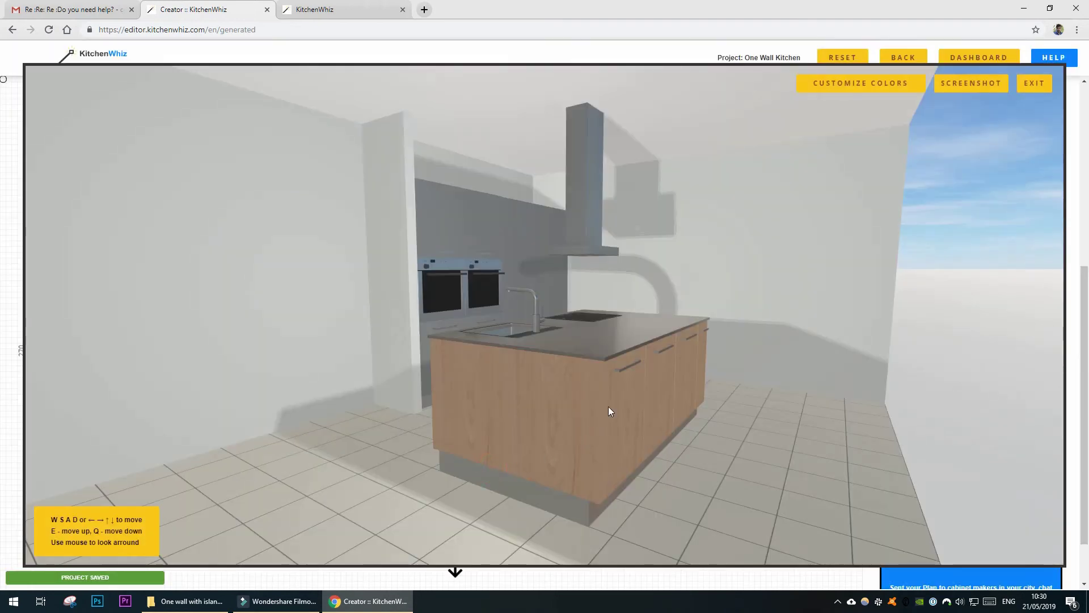
Step: Inspect the island with its new countertop from several angles in 3D, and return to the front view
{"action": "mouse_move", "coordinate": [621, 406]}
{"action": "left_mouse_down"}
{"action": "mouse_move", "coordinate": [492, 419]}
{"action": "mouse_move", "coordinate": [708, 416]}
{"action": "mouse_move", "coordinate": [621, 417]}
{"action": "mouse_move", "coordinate": [633, 411]}
{"action": "left_mouse_up"}
{"action": "key", "text": "d"}
{"action": "key", "text": "a"}
{"action": "key", "text": "d"}
{"action": "key", "text": "d"}
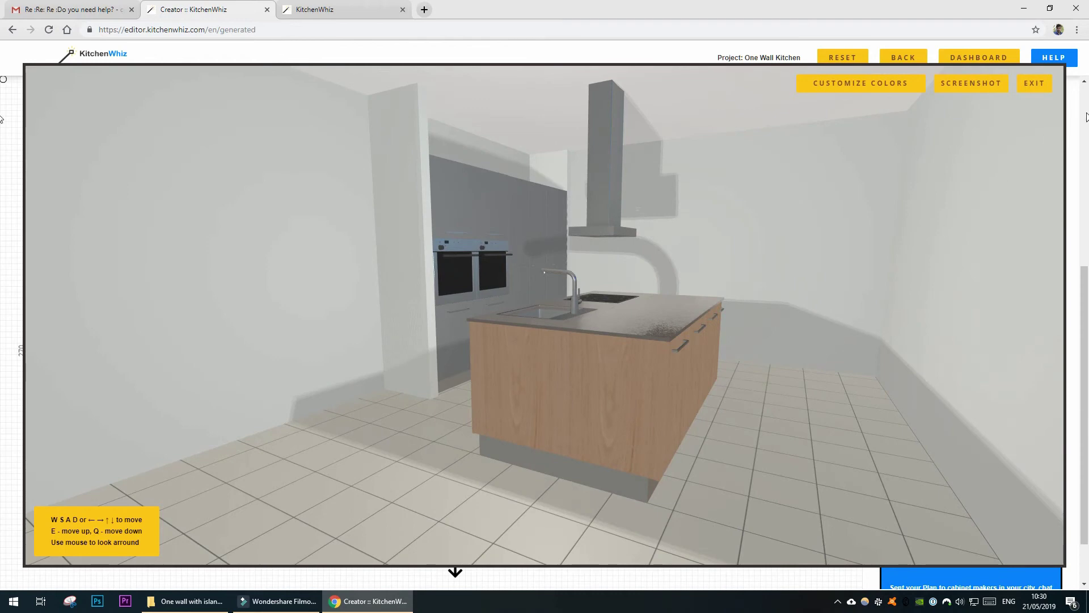
{"action": "left_click", "coordinate": [1035, 84]}
{"action": "scroll", "coordinate": [948, 190], "scroll_direction": "up", "scroll_amount": 5}
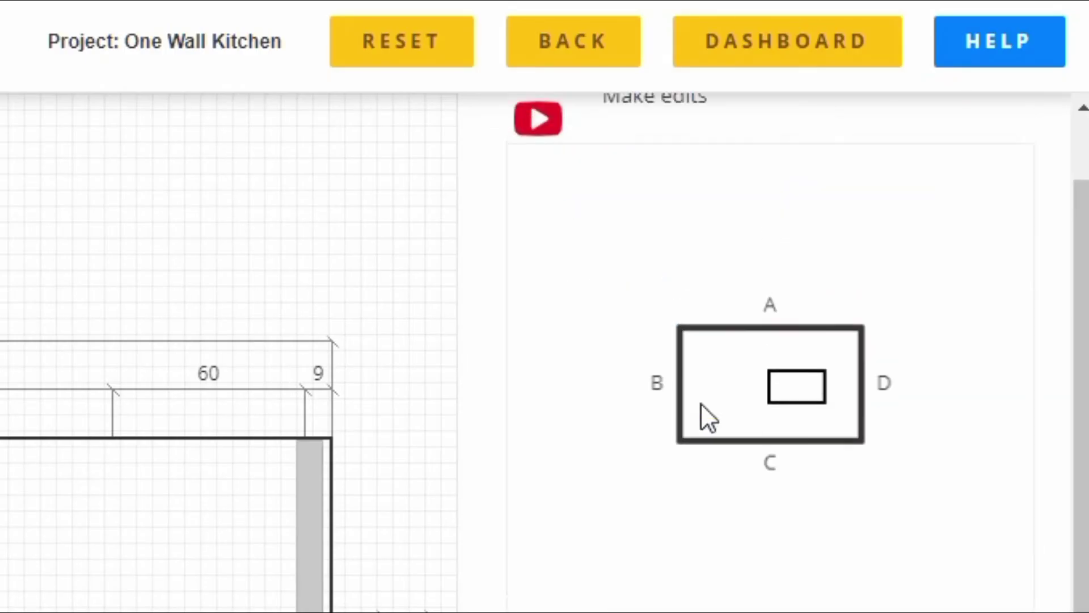